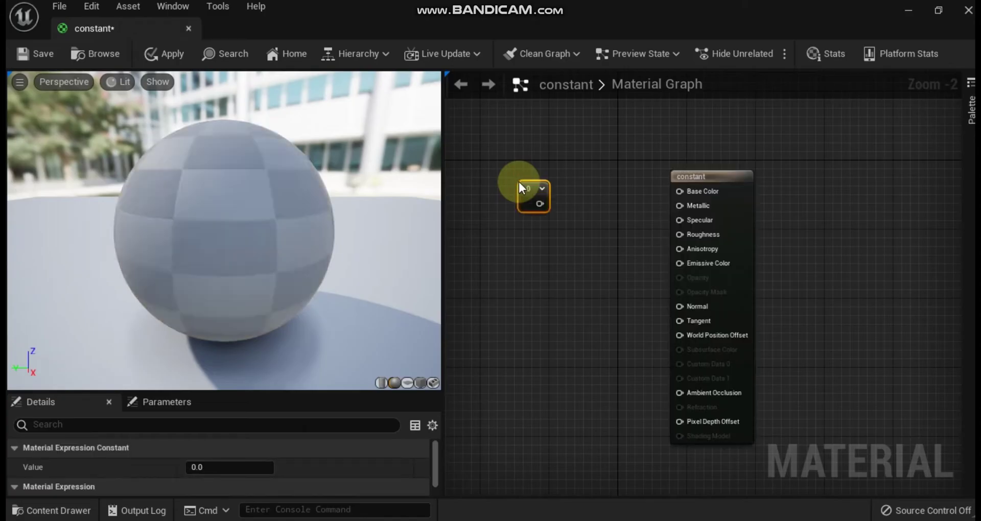
- Wire the Constant into Base Color and set its value to 0.7, then 1
drag(540, 204, 683, 197)
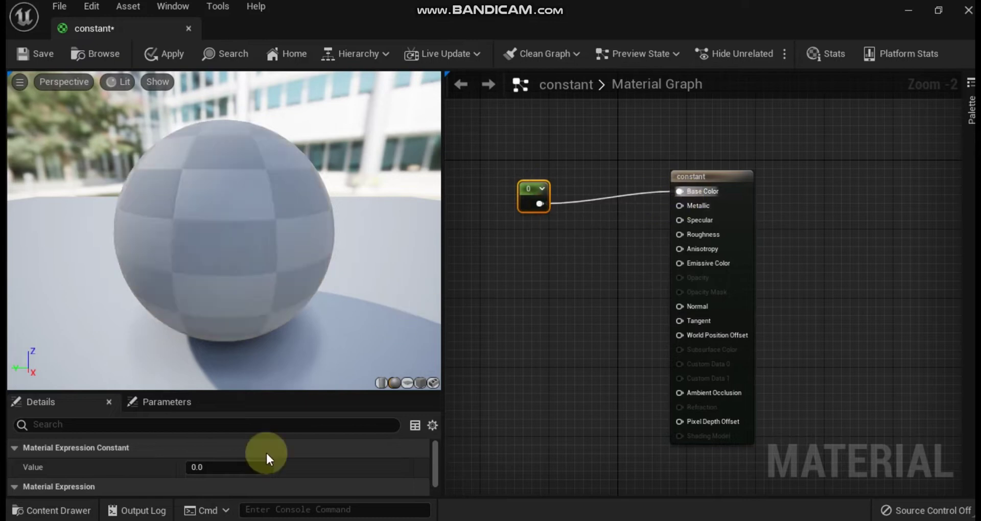
click(218, 466)
text(0.7)
key(Return)
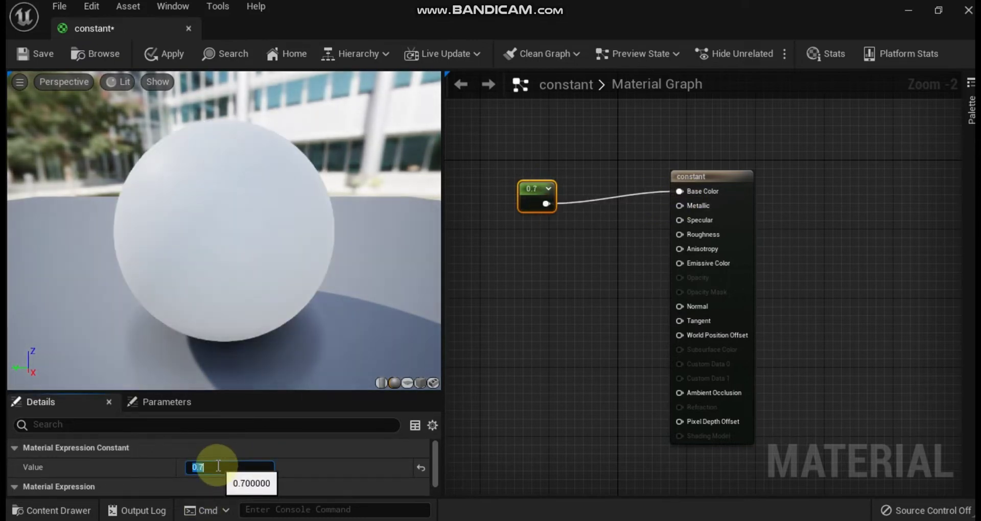
text(1)
key(Return)
click(497, 229)
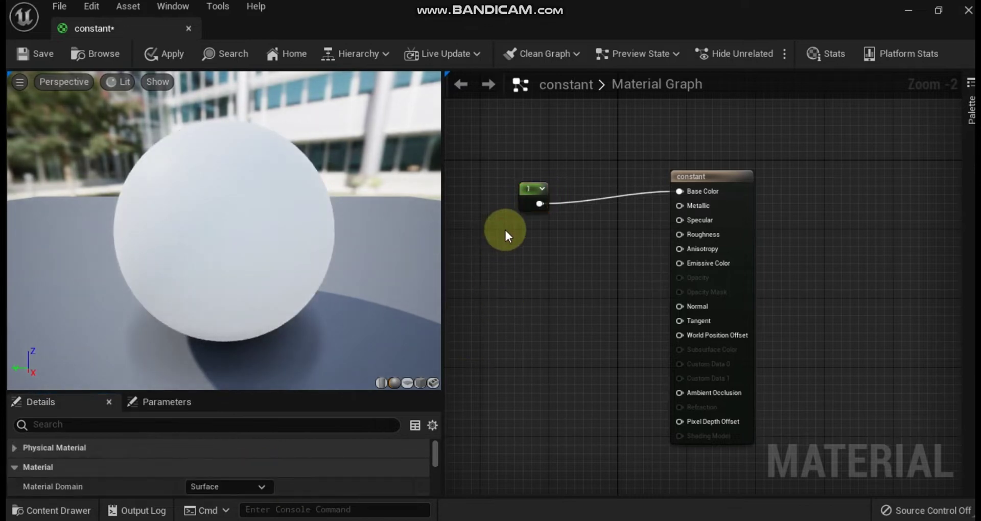
- Add a new constant and convert it into a parameter named BC
click(507, 229)
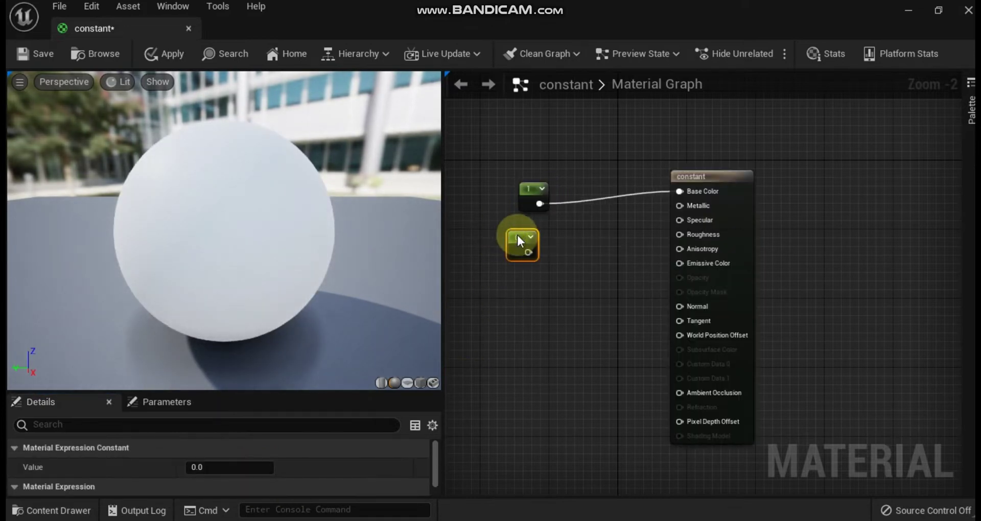
right_click(517, 233)
click(564, 245)
text(BC)
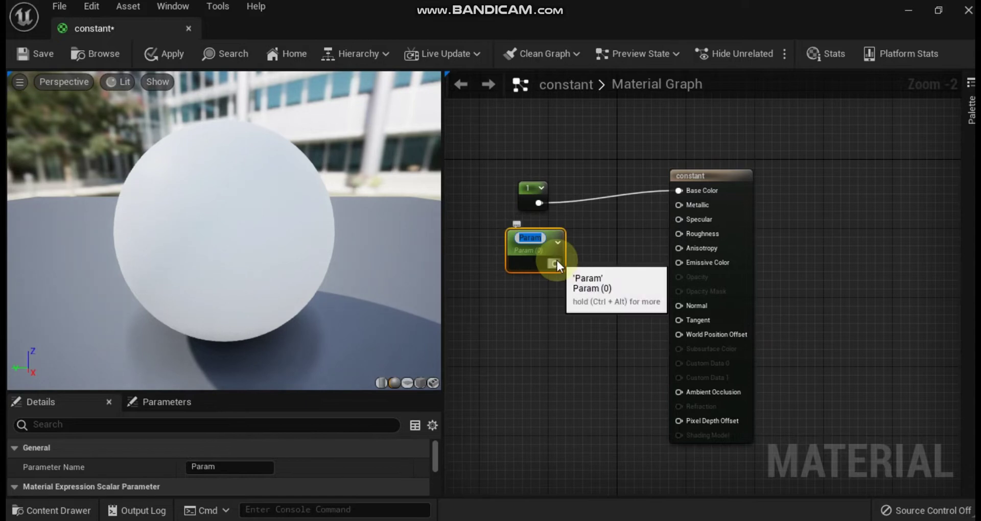
click(575, 293)
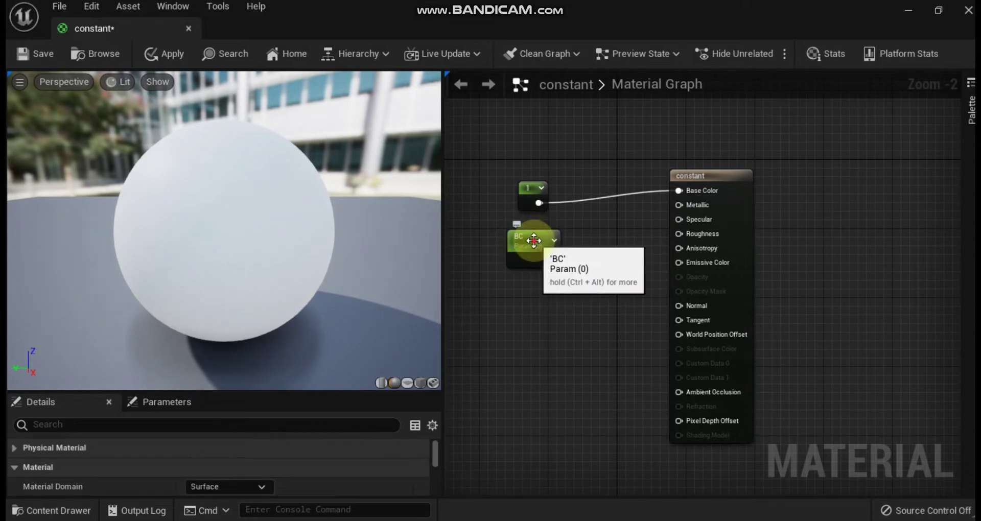
click(534, 240)
- Give BC a default value of 0.5 and connect it to Base Color
scroll(388, 459, down, 1)
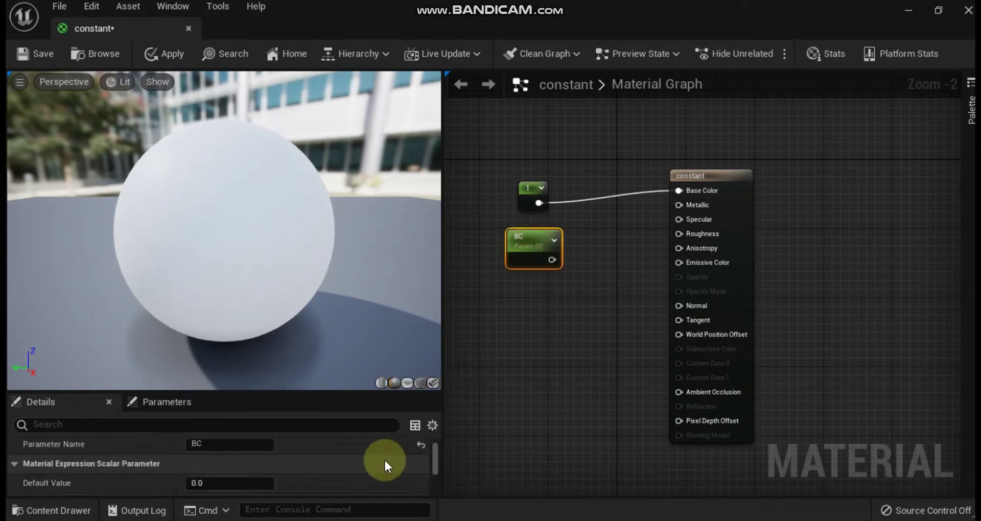
click(225, 482)
text(0.5)
key(Return)
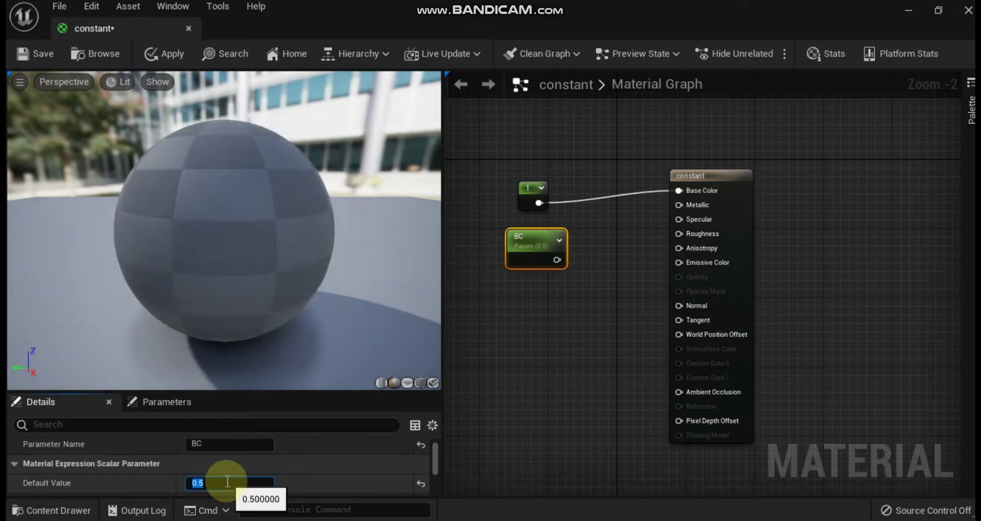
drag(556, 260, 688, 189)
- Expand the BC node's preview swatch and begin editing its default value
double_click(521, 235)
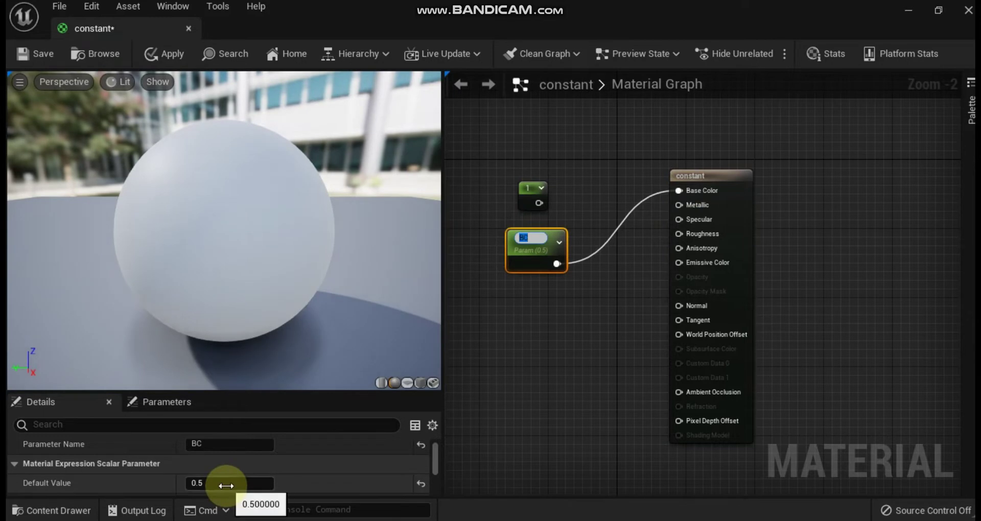
click(558, 244)
click(558, 243)
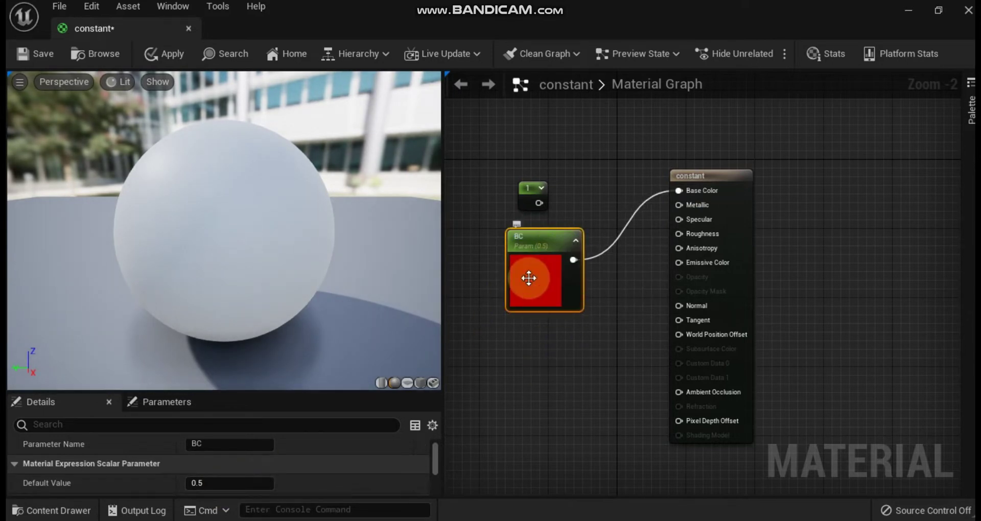
mouse_move(433, 450)
mouse_down()
mouse_move(435, 470)
mouse_move(437, 448)
mouse_up()
click(228, 476)
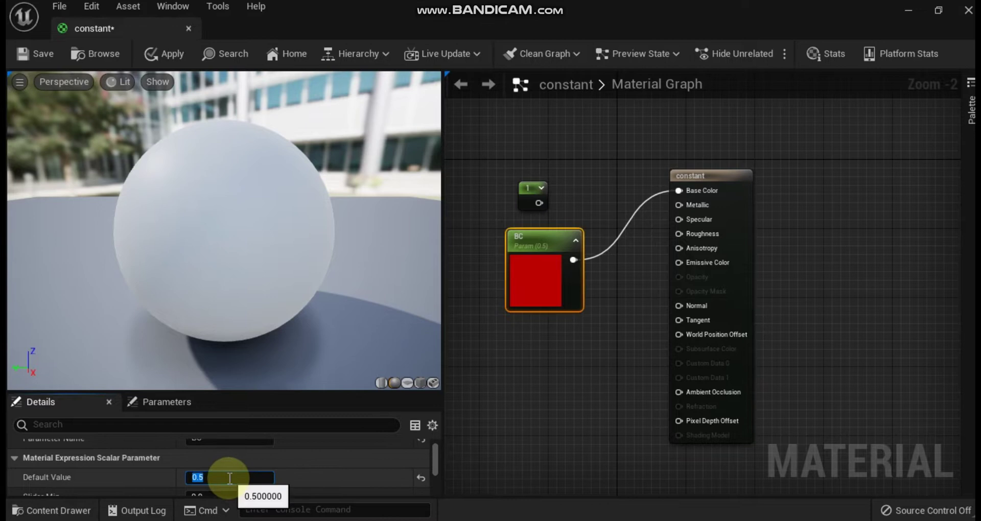
- Set BC's default to 0.75 and paste a duplicate BC node below it
text(0.75)
right_drag(540, 233, 577, 233)
click(577, 234)
key(ctrl+c)
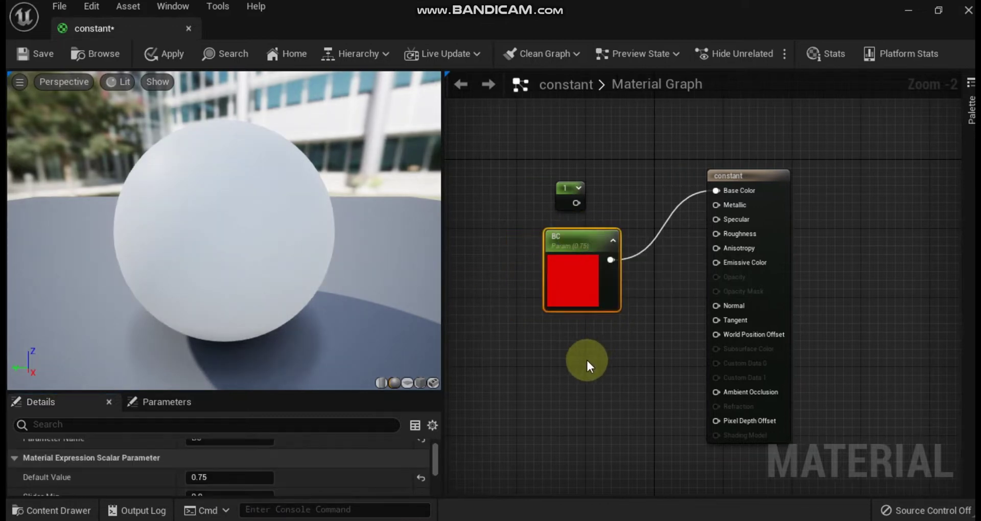
key(ctrl+v)
drag(604, 364, 568, 333)
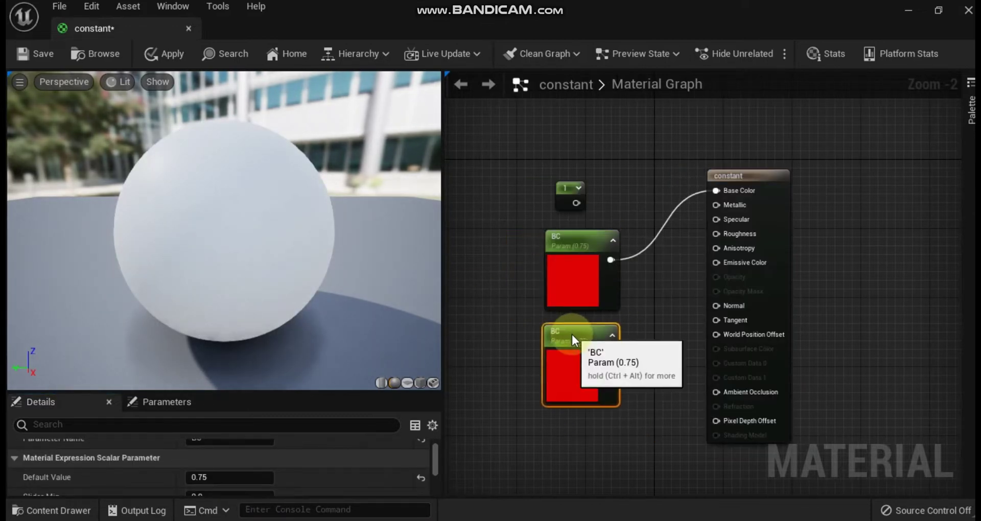
- Wire the copied BC to Base Color at value 0, then delete every node
drag(610, 355, 717, 190)
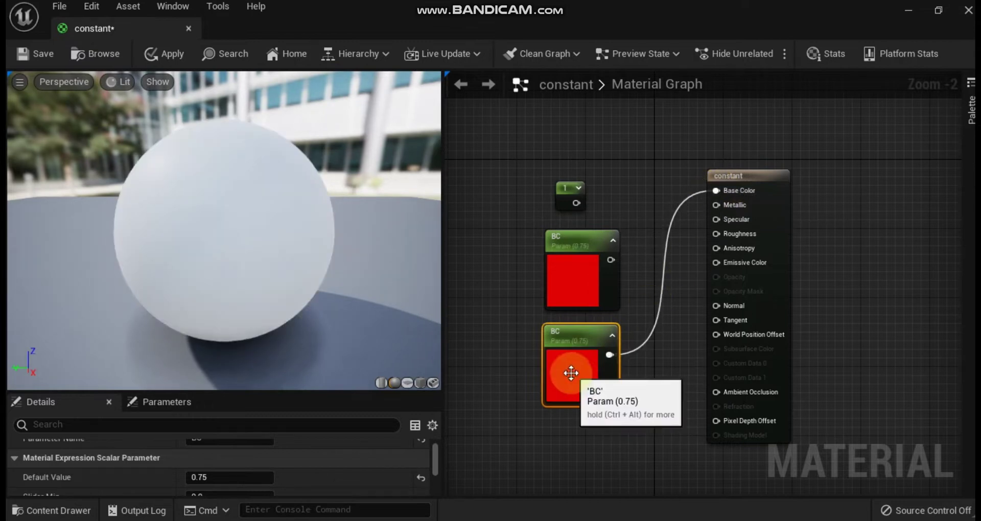
click(242, 477)
text(0)
key(Return)
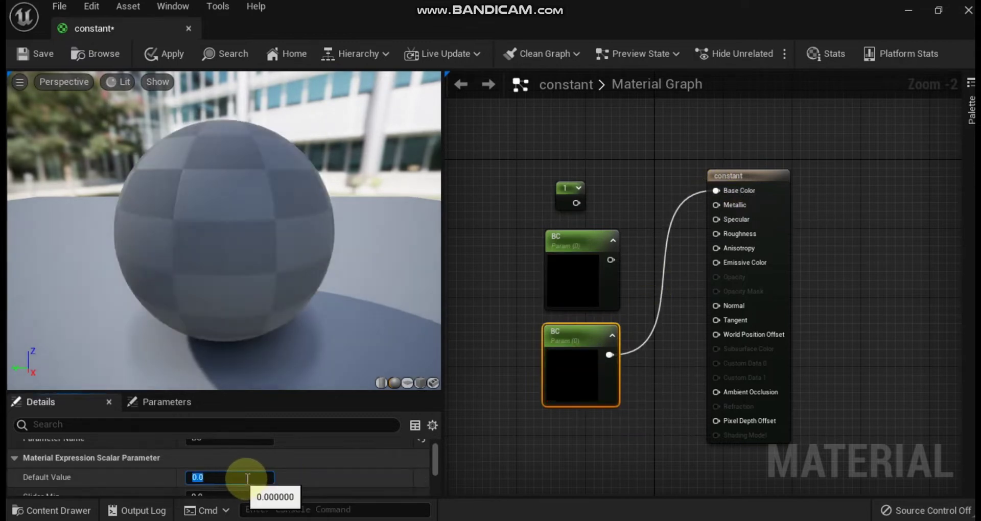
click(499, 333)
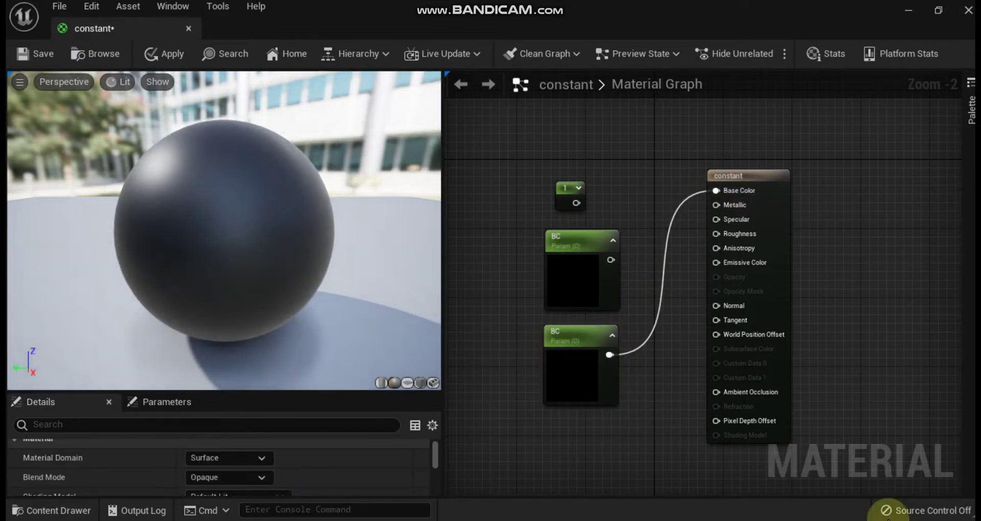
key(ctrl+a)
key(Delete)
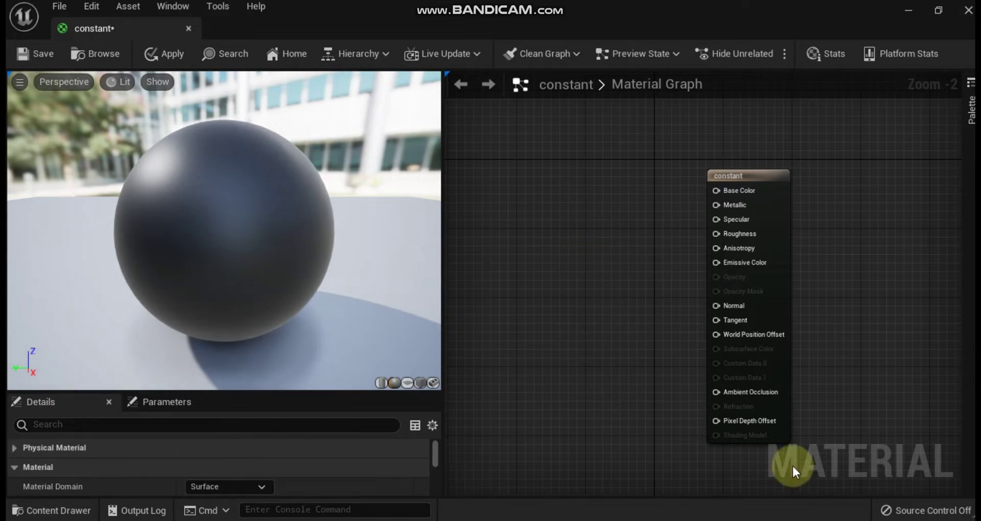
- Add a Constant2Vector (R 0.5, G 0.6) to Base Color and expand its preview
click(522, 176)
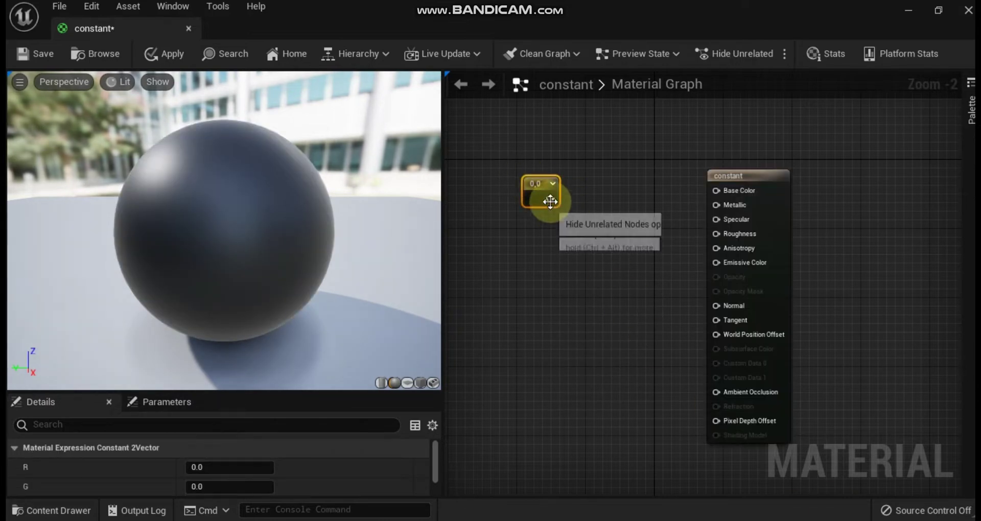
drag(552, 198, 728, 191)
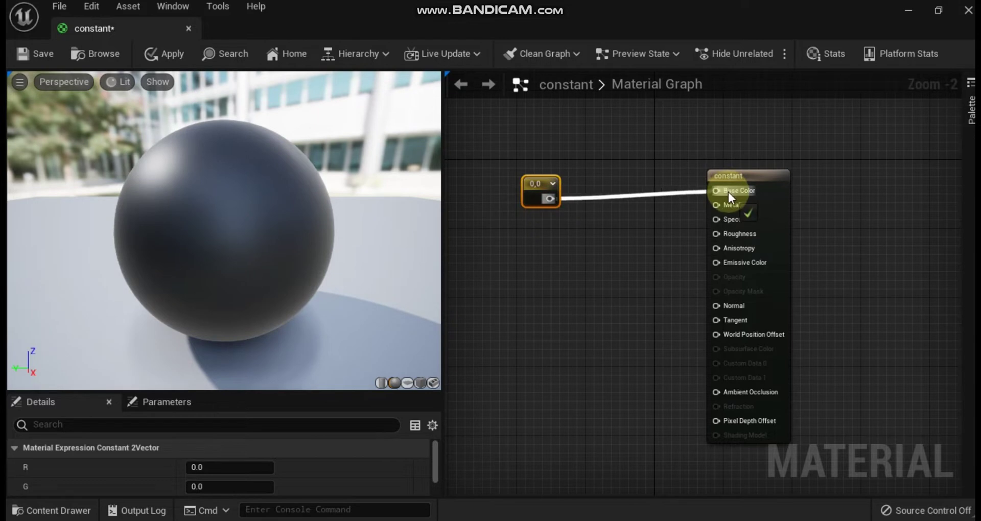
click(237, 468)
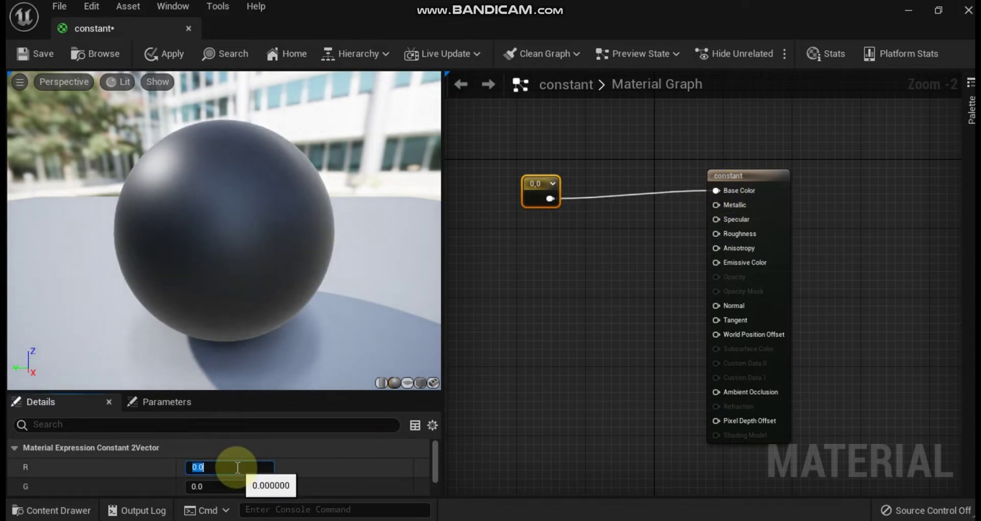
text(.5)
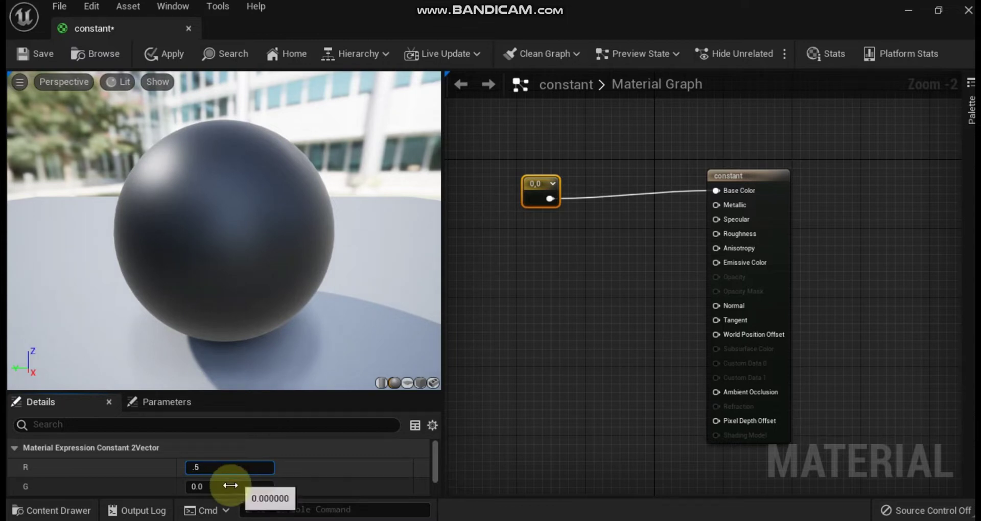
click(230, 485)
text(.6)
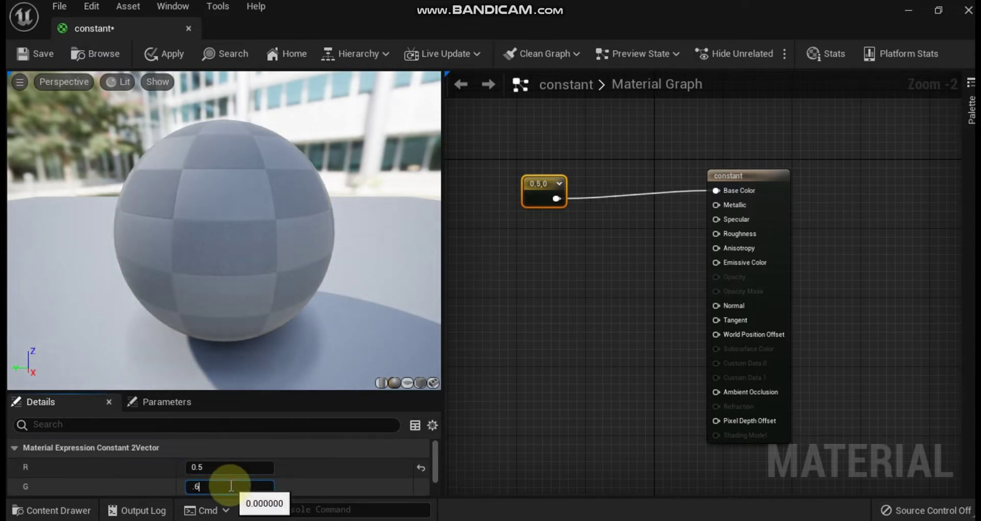
click(361, 468)
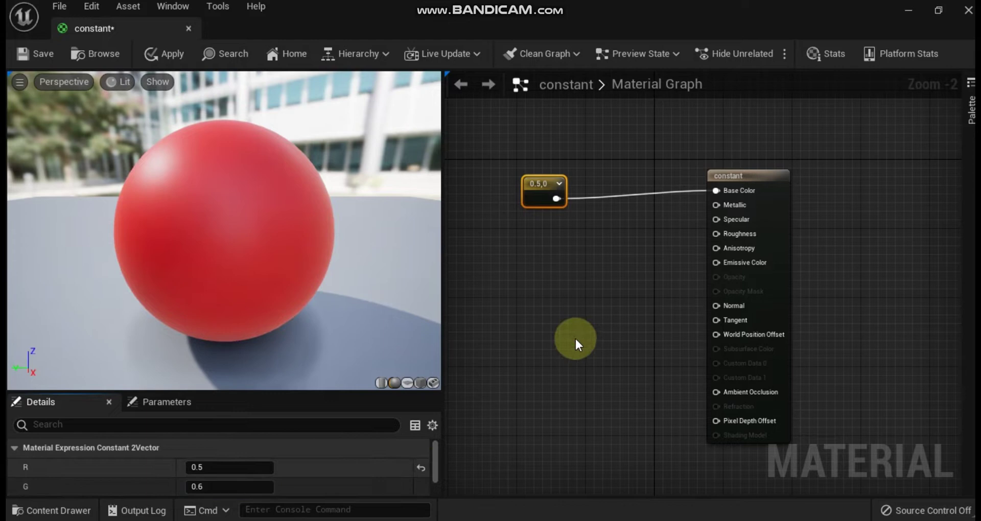
click(565, 184)
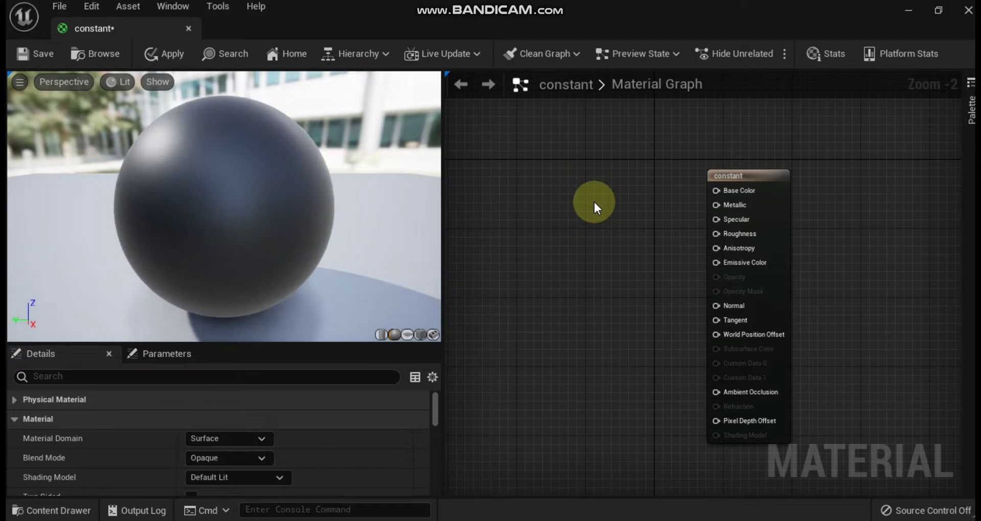
key(ctrl+z)
key(ctrl+z)
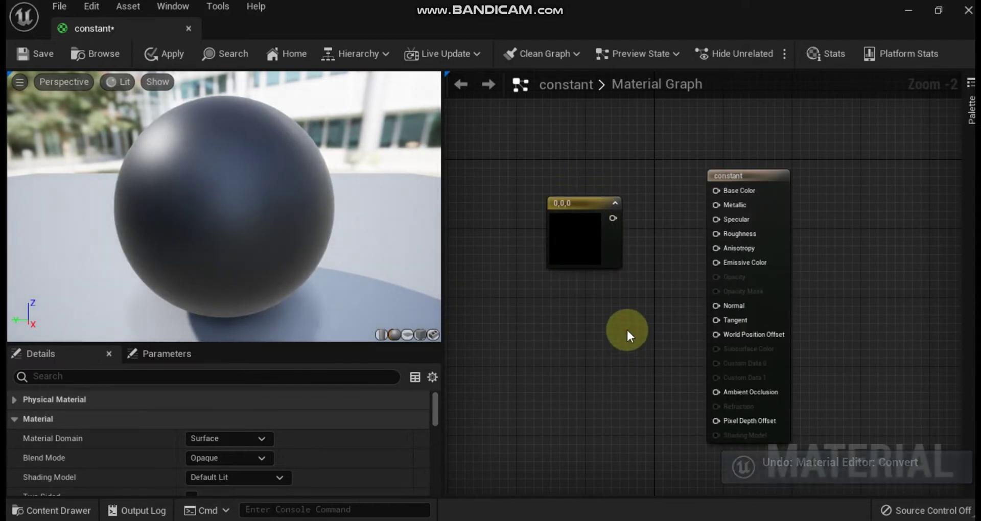
click(582, 231)
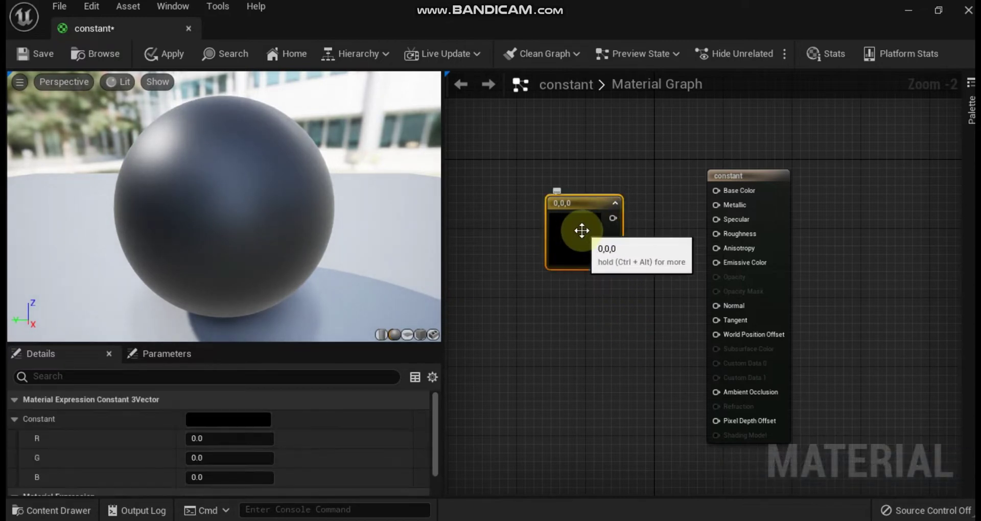
click(220, 438)
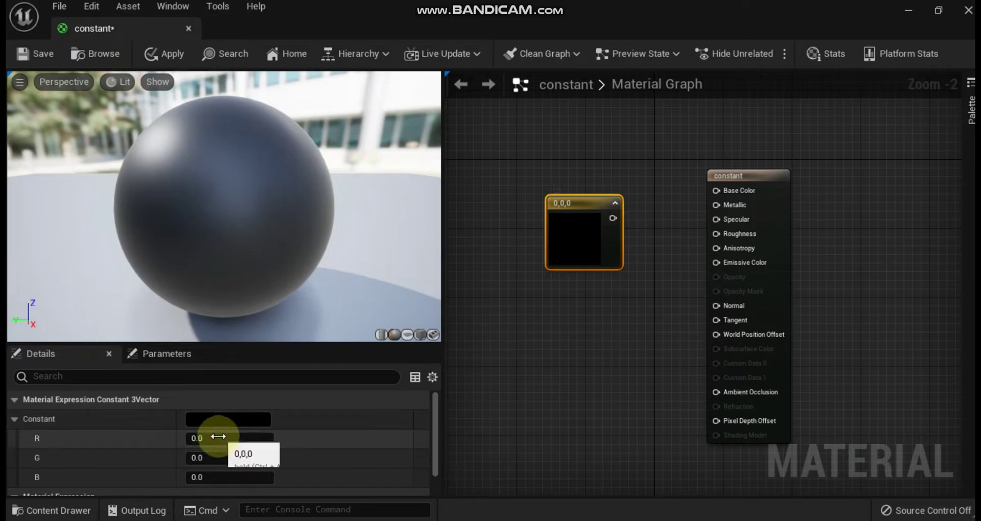
text(1)
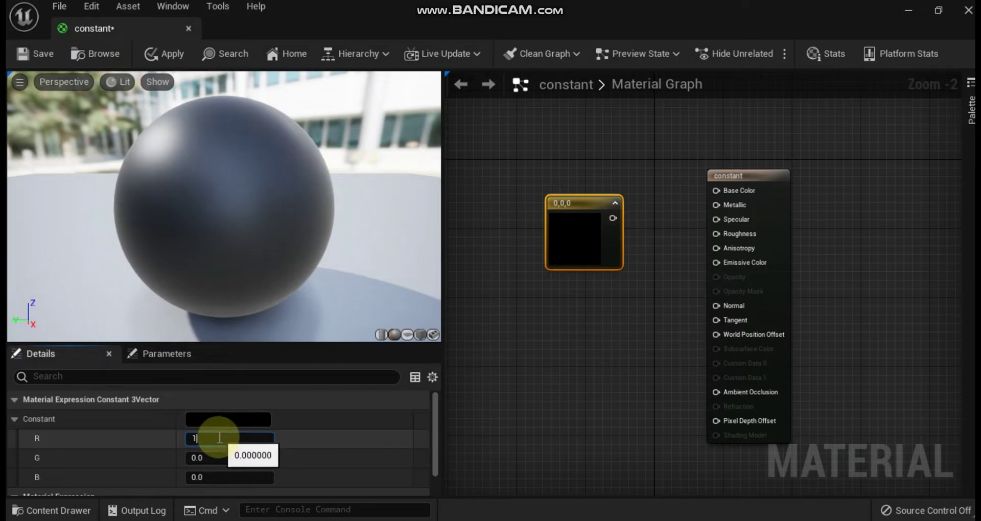
key(Return)
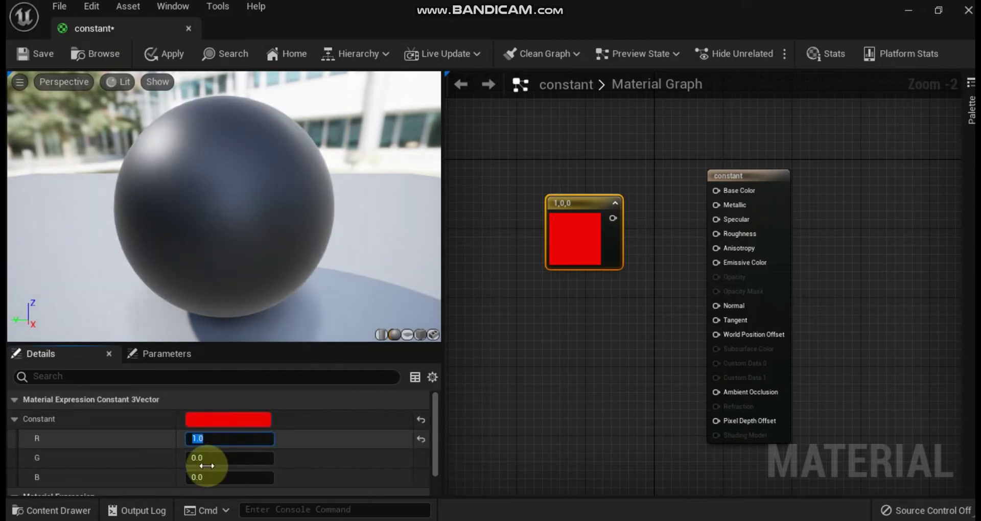
click(220, 458)
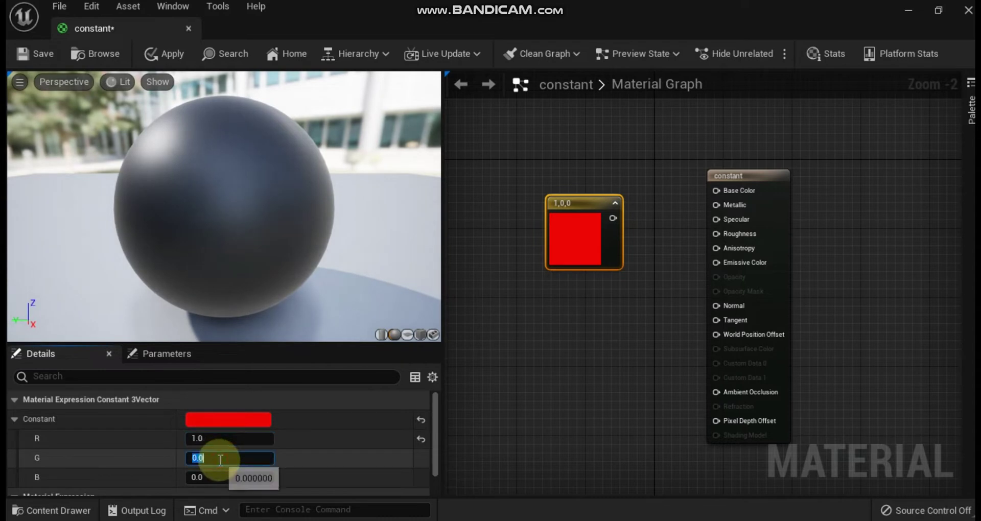
click(220, 458)
text(.5)
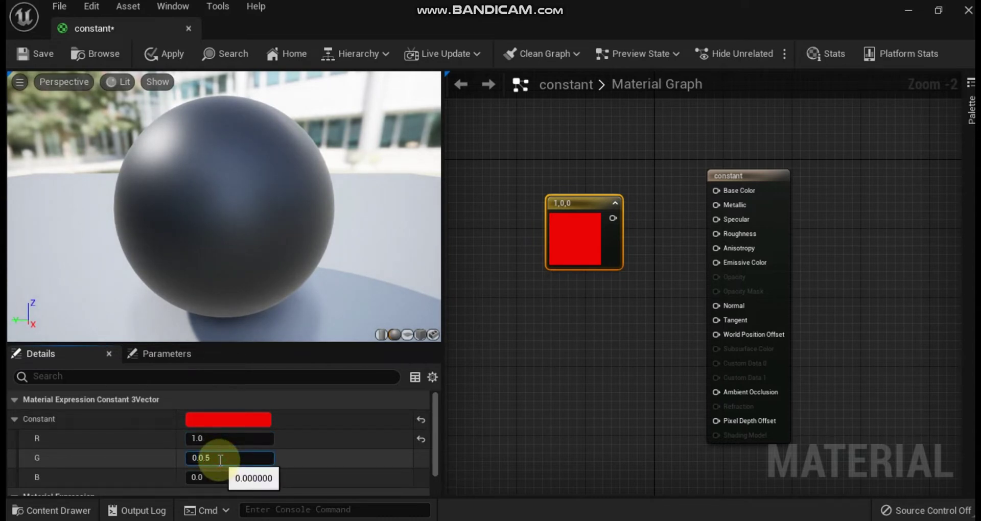
key(Return)
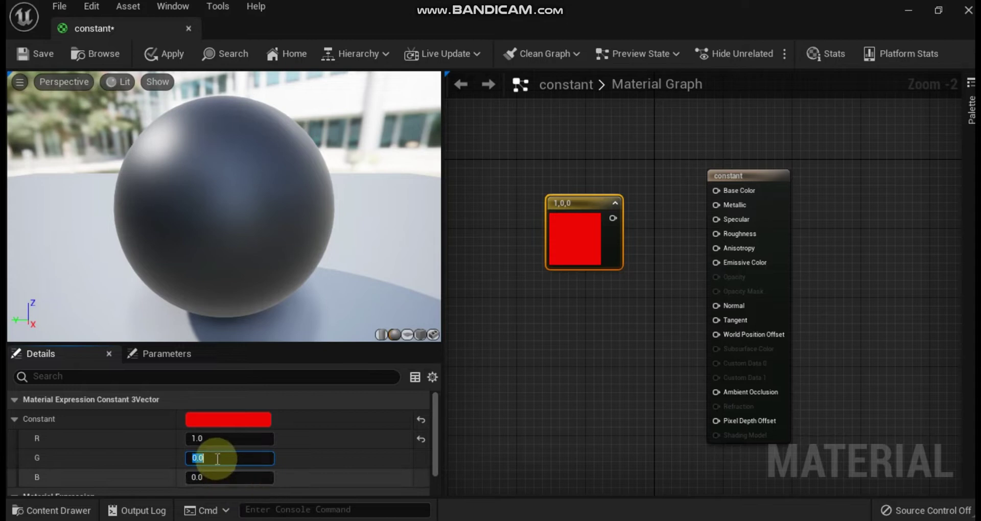
text(0.5)
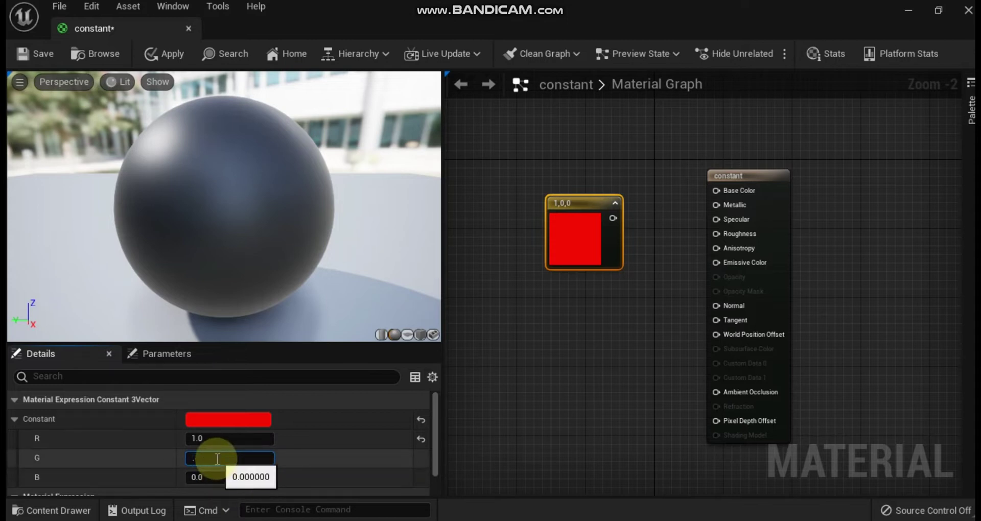
key(Return)
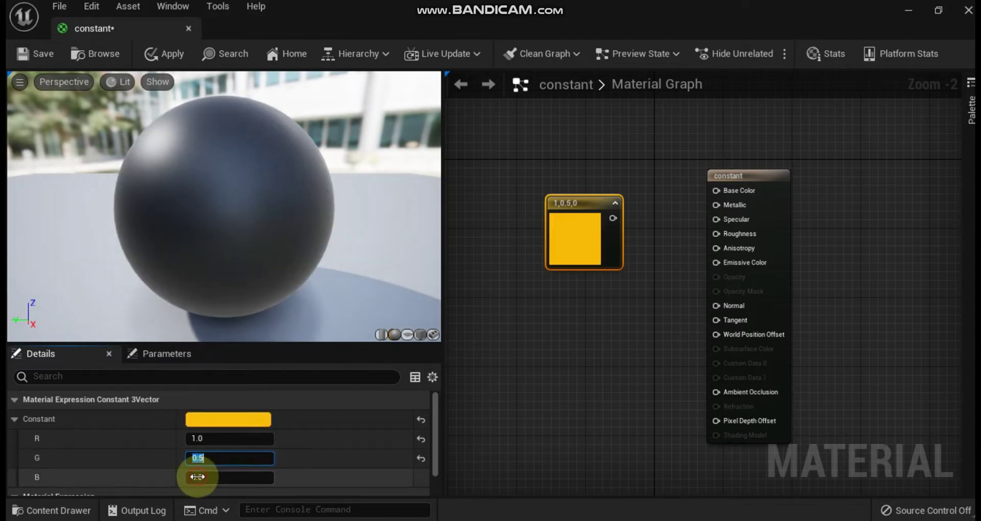
click(198, 477)
text(.5)
key(Return)
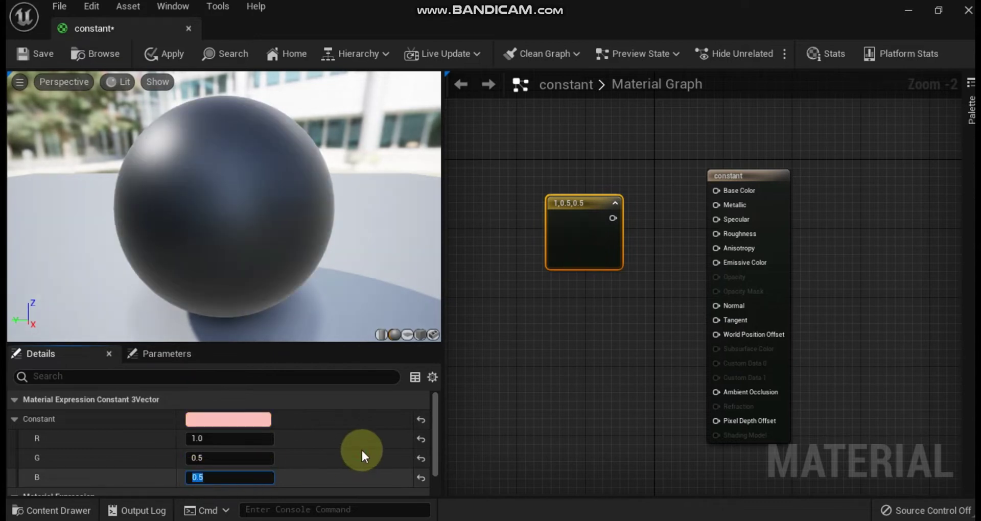
click(360, 448)
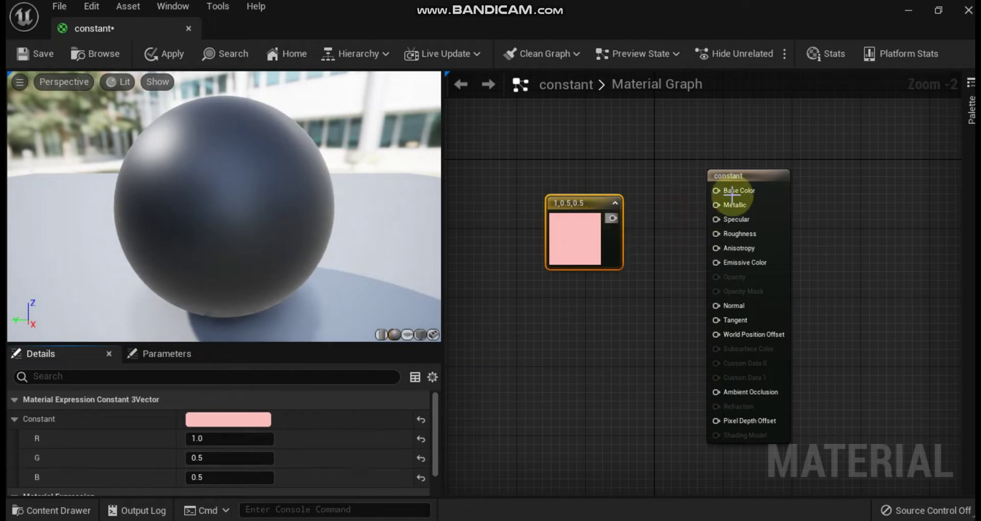
drag(727, 195, 716, 191)
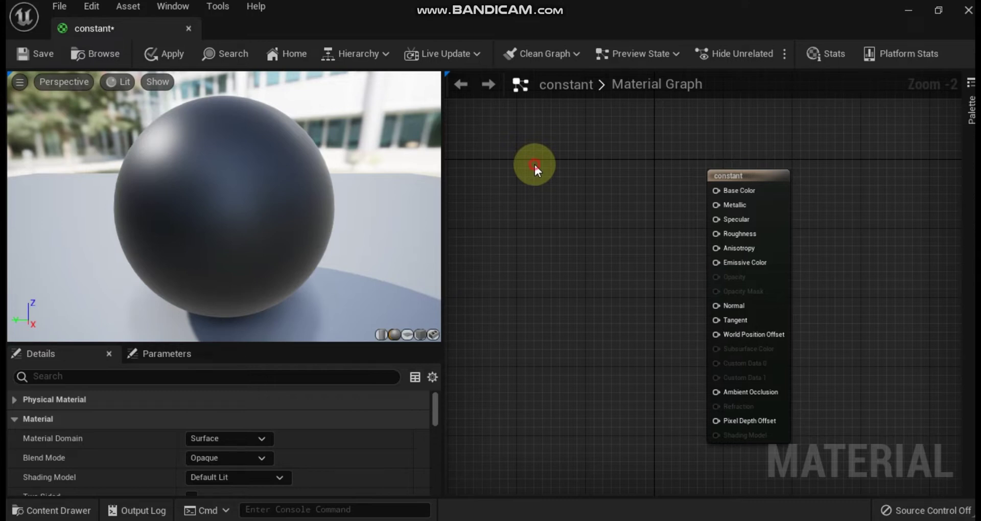
- Add a Constant4Vector, connect it to Base Color, and rearrange the nodes
click(544, 189)
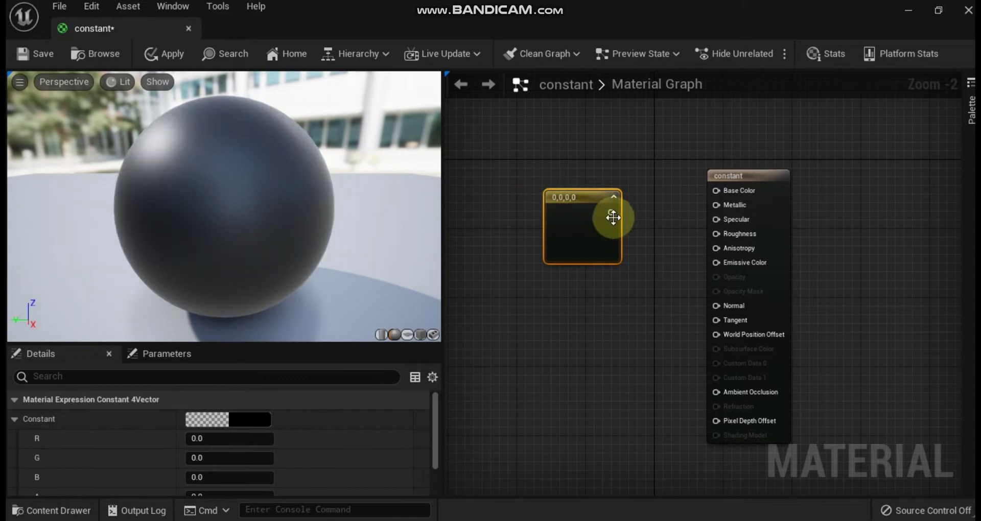
drag(611, 213, 722, 199)
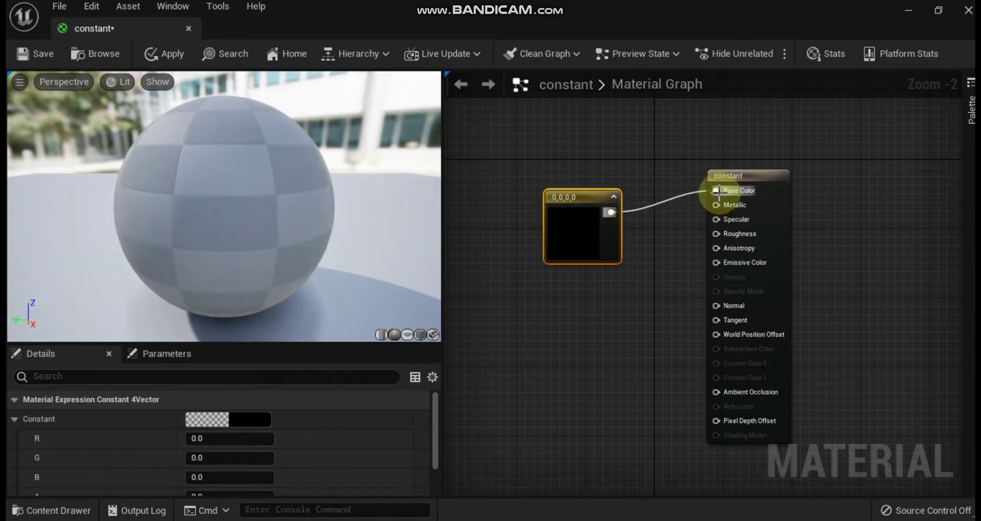
drag(743, 175, 794, 173)
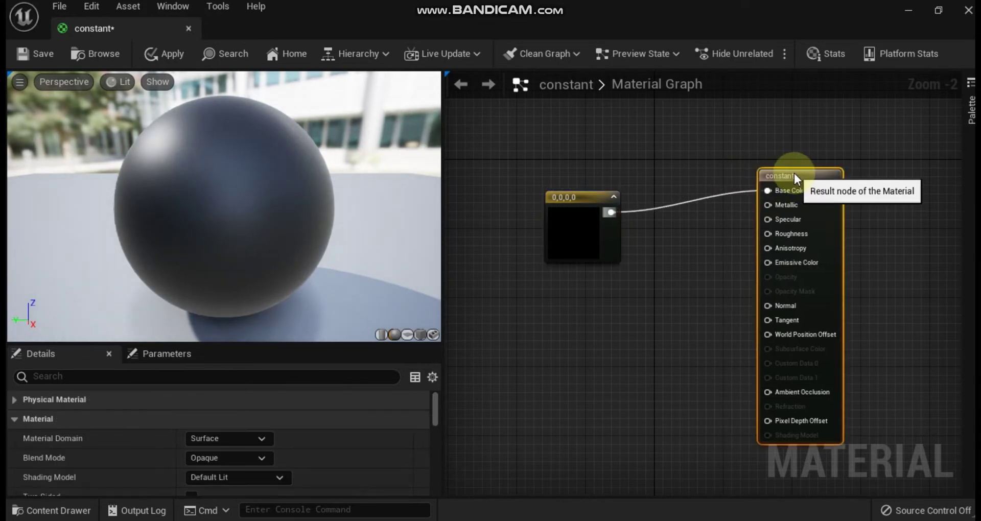
drag(563, 195, 528, 196)
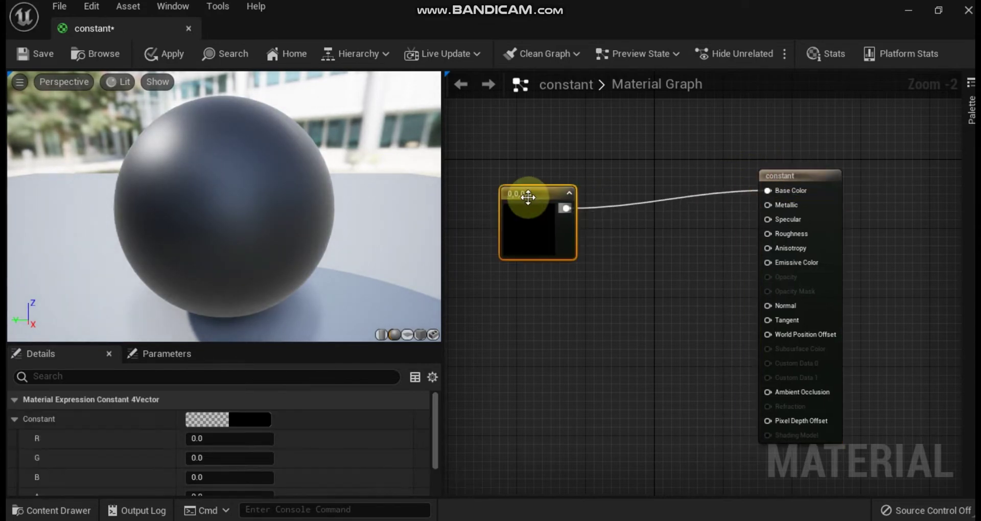
- Set the Constant4Vector's R, G and B to 1 to make it white
click(225, 437)
text(1)
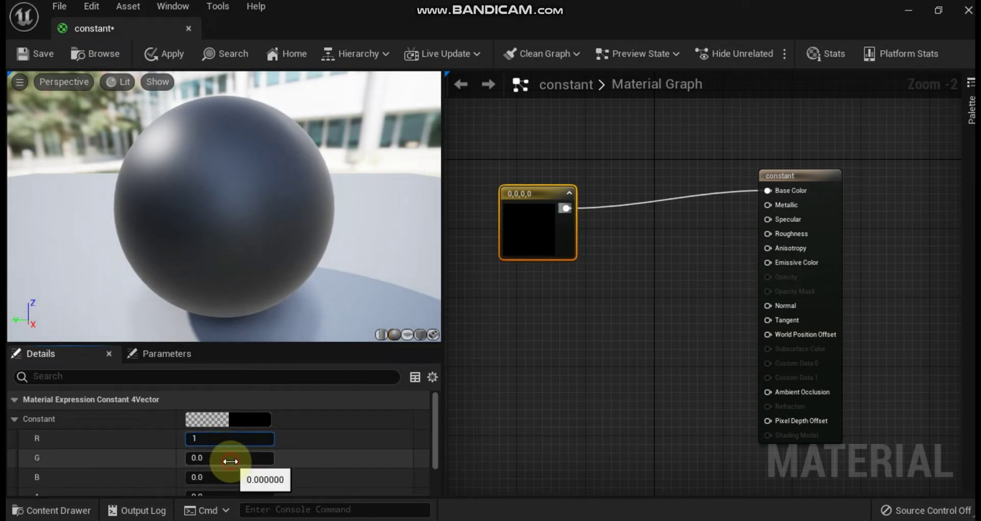
key(Tab)
text(1)
key(Tab)
text(1)
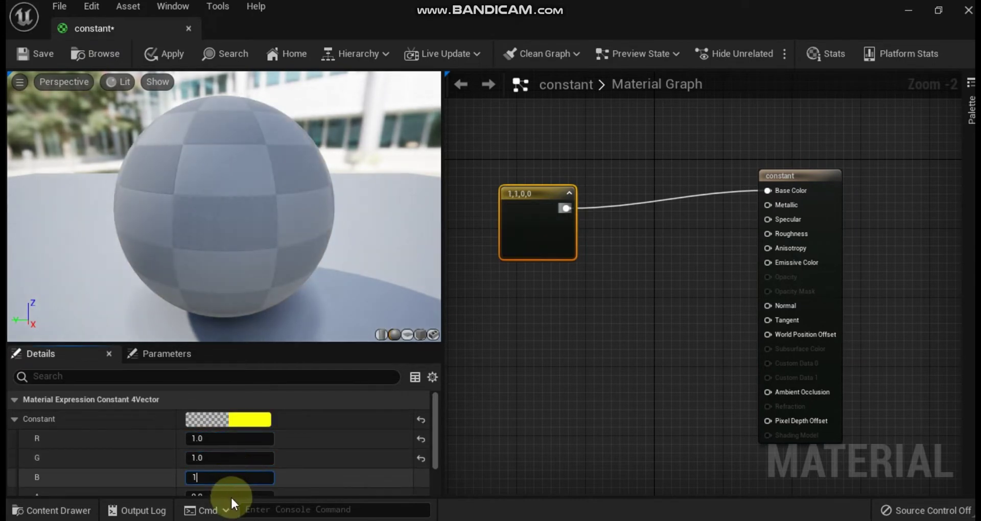
key(Tab)
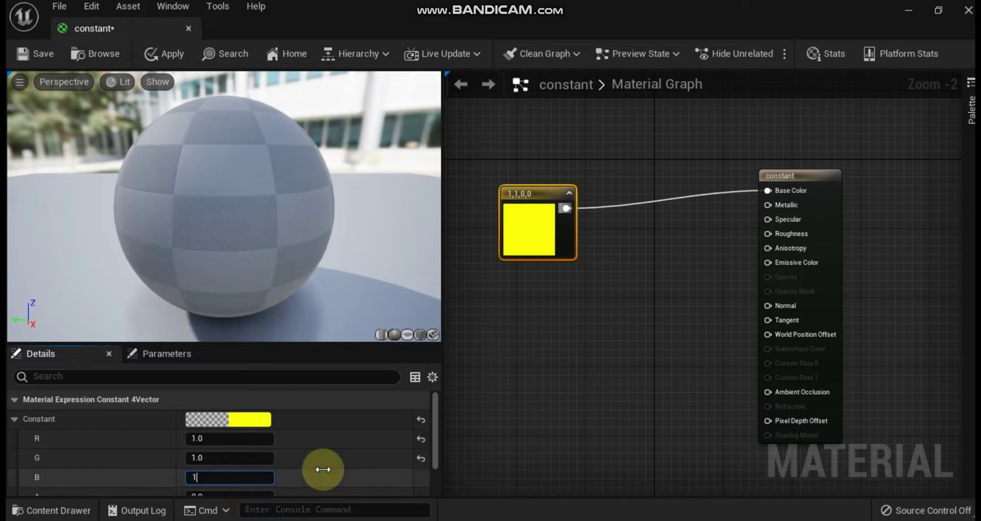
scroll(323, 468, down, 2)
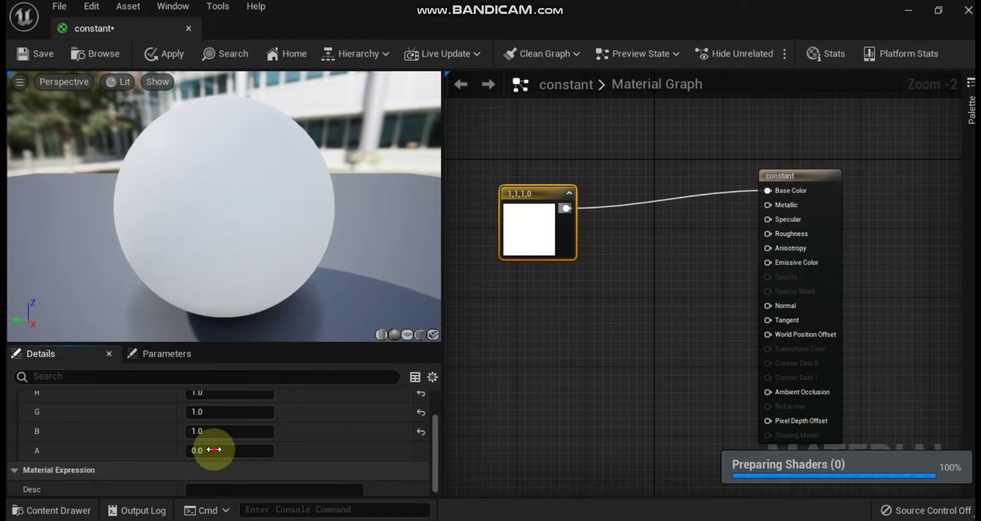
click(214, 450)
- Enter 1 into the constant's value field
text(1)
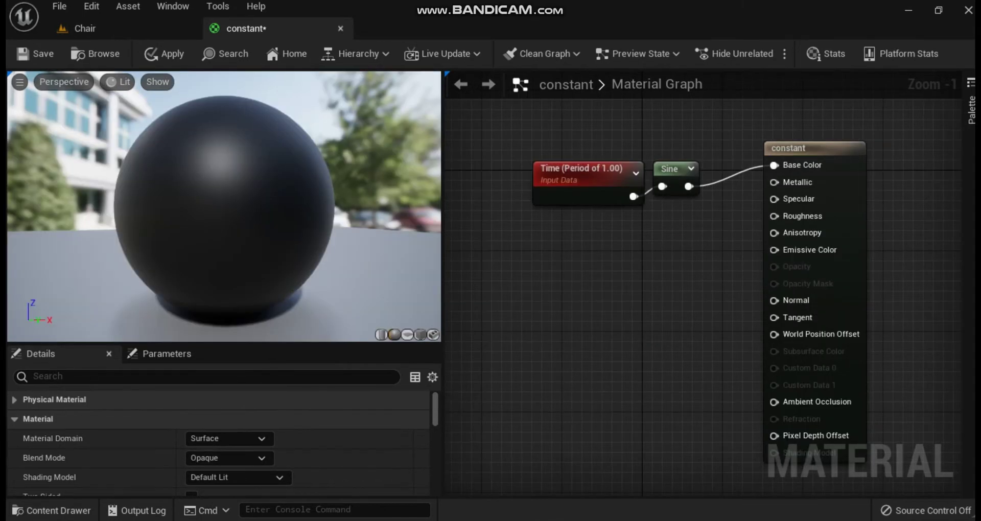
- Try Time node periods of 0.5 and 2, then return it to 1
click(587, 169)
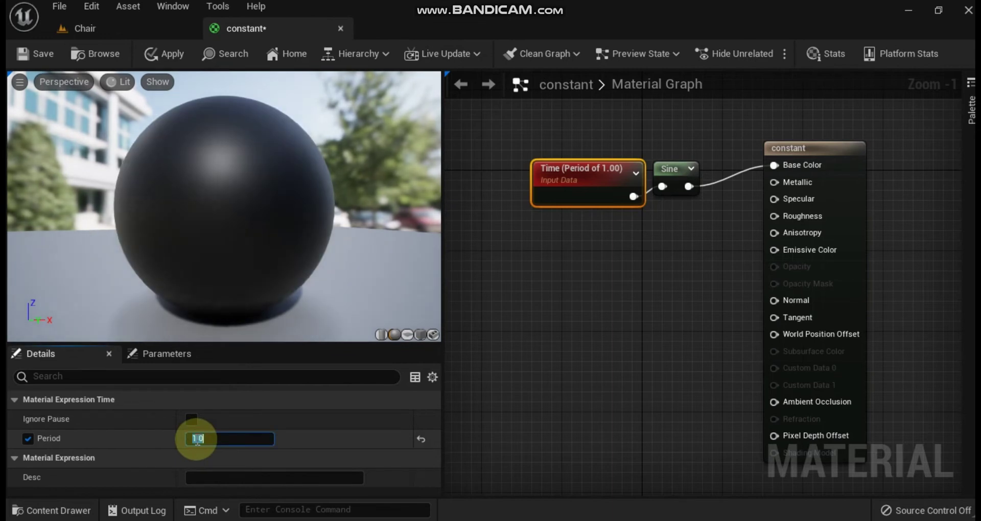
click(196, 439)
text(0.5)
key(Return)
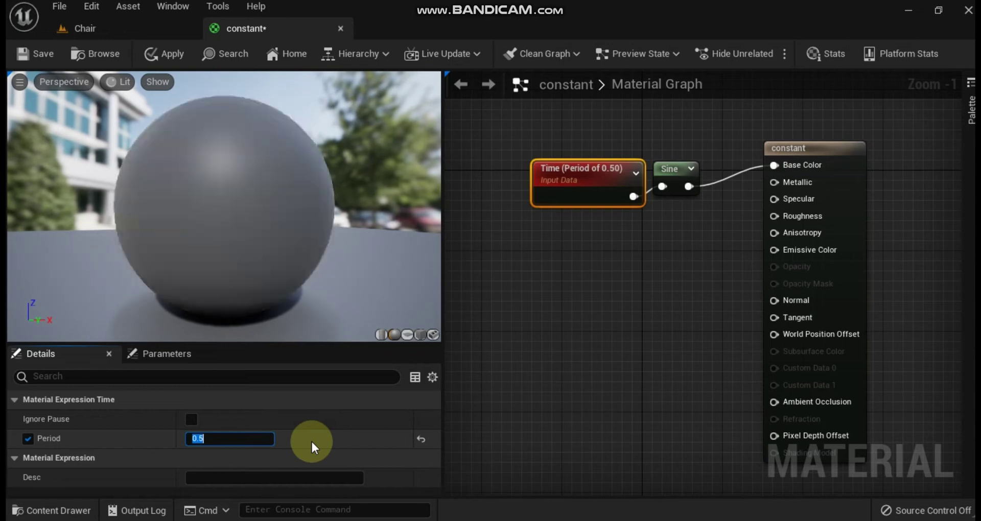
text(2)
key(Return)
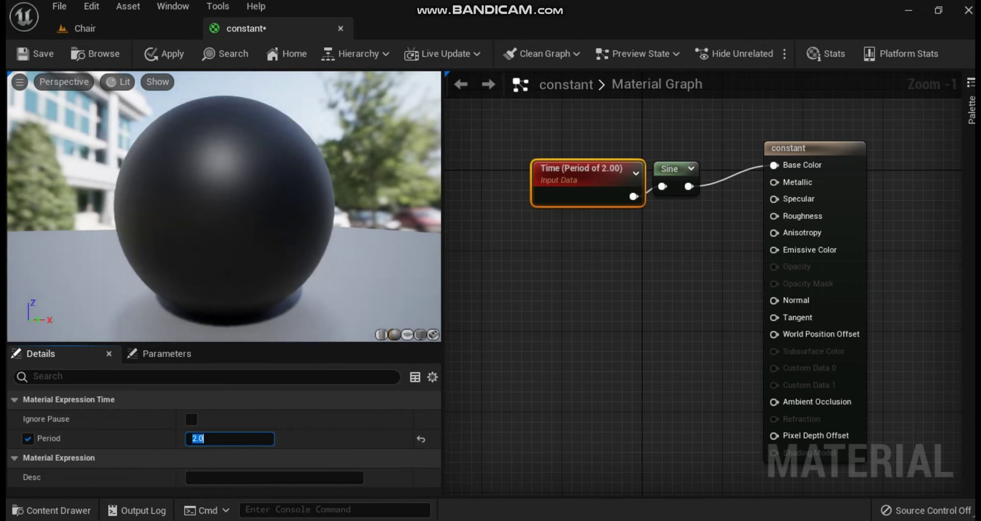
text(1)
key(Return)
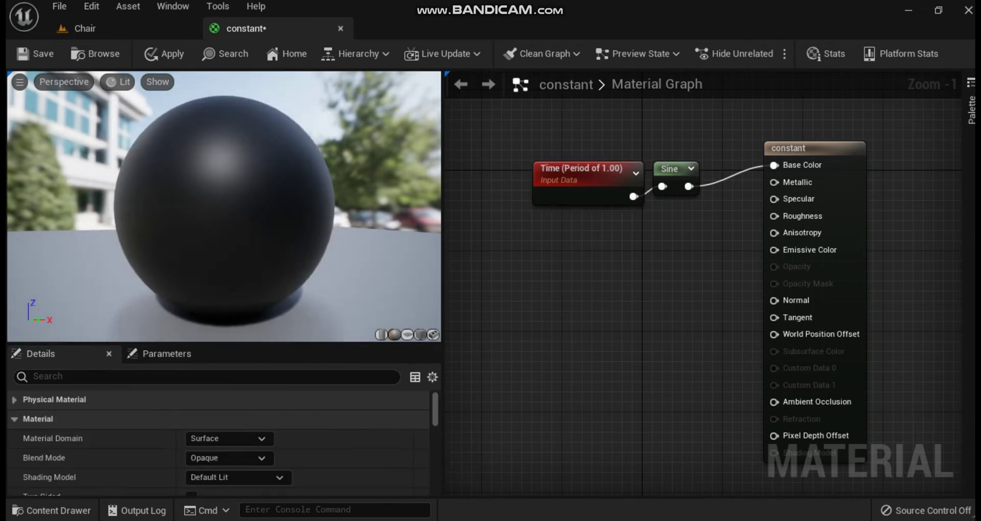
- Set the Time node's period to 0.5, then settle on 2.0
click(588, 176)
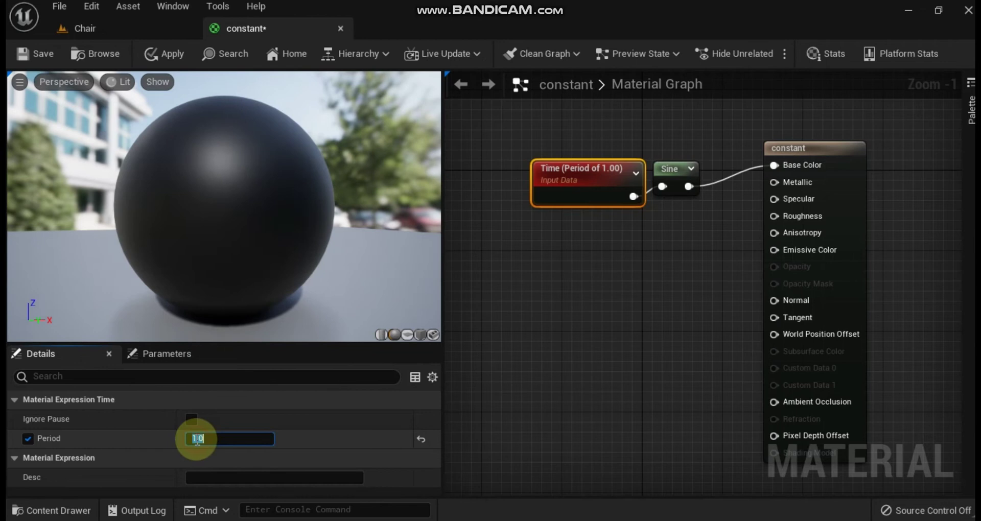
click(196, 438)
text(0.5)
key(Return)
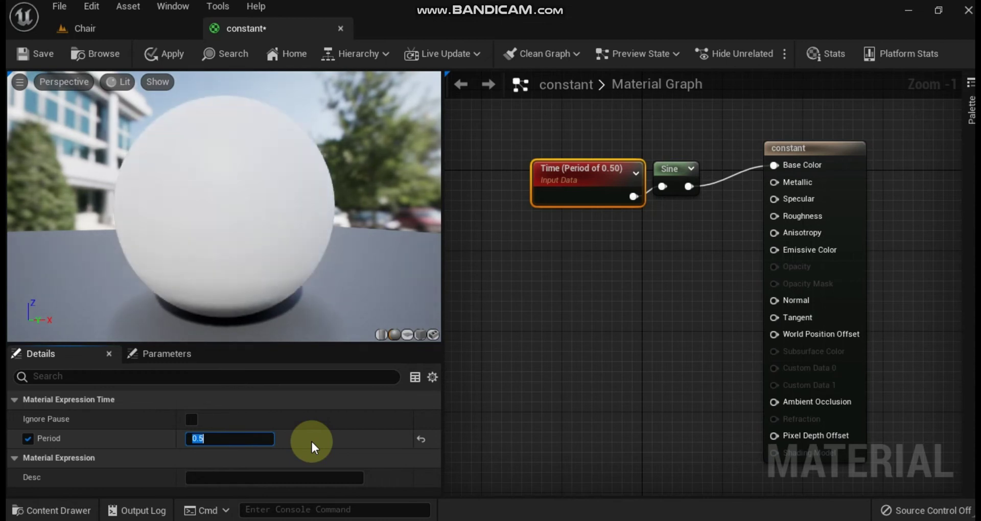
text(2.0)
key(Return)
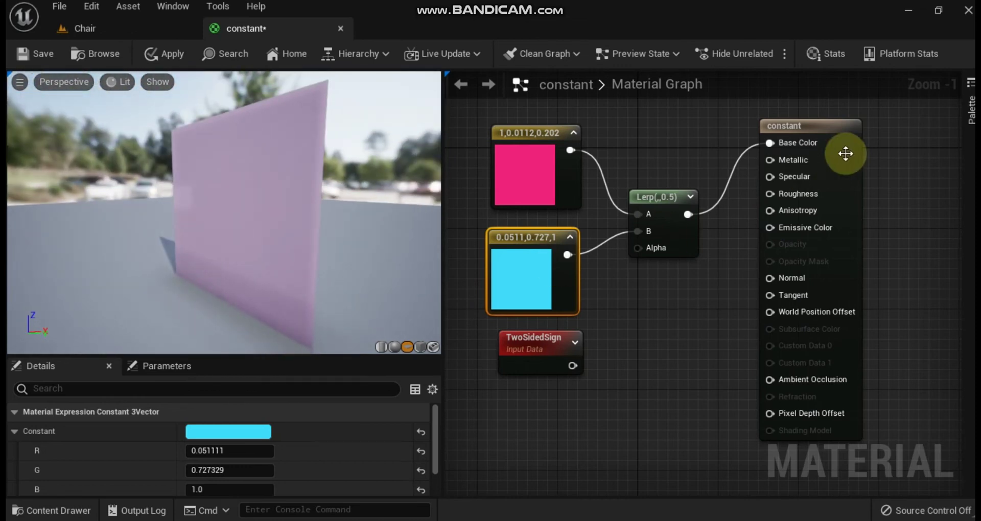
- Feed TwoSidedSign into the Lerp Alpha and orbit the preview to see the plane's back
click(821, 127)
scroll(333, 437, down, 1)
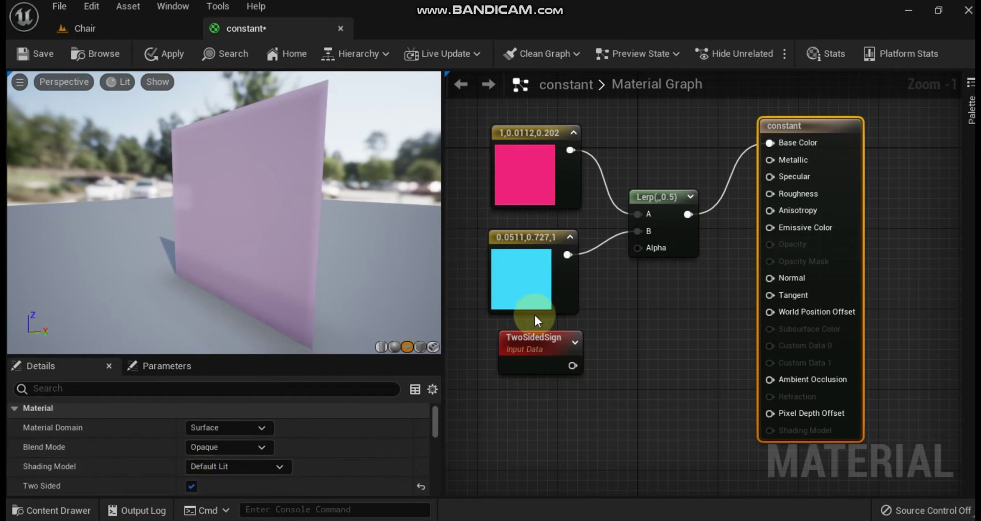
drag(573, 367, 636, 246)
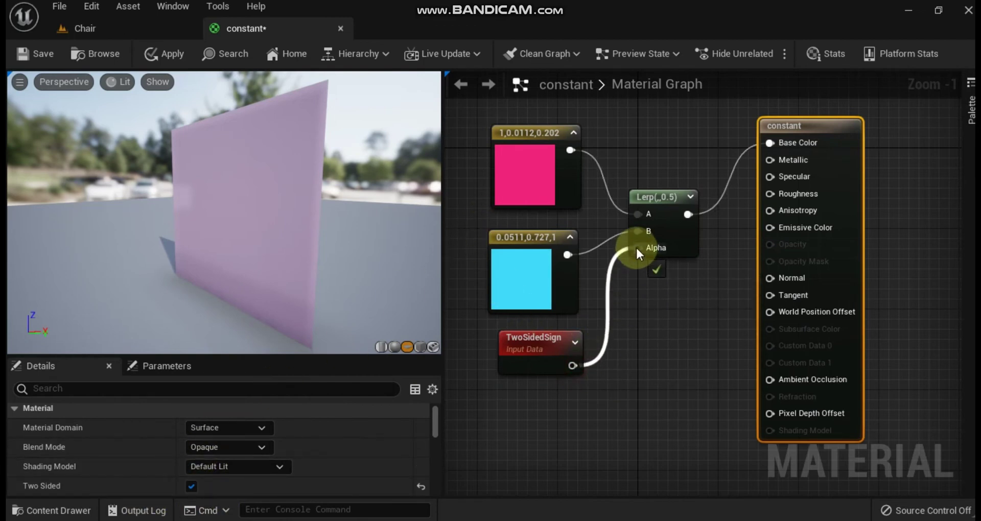
drag(335, 256, 138, 258)
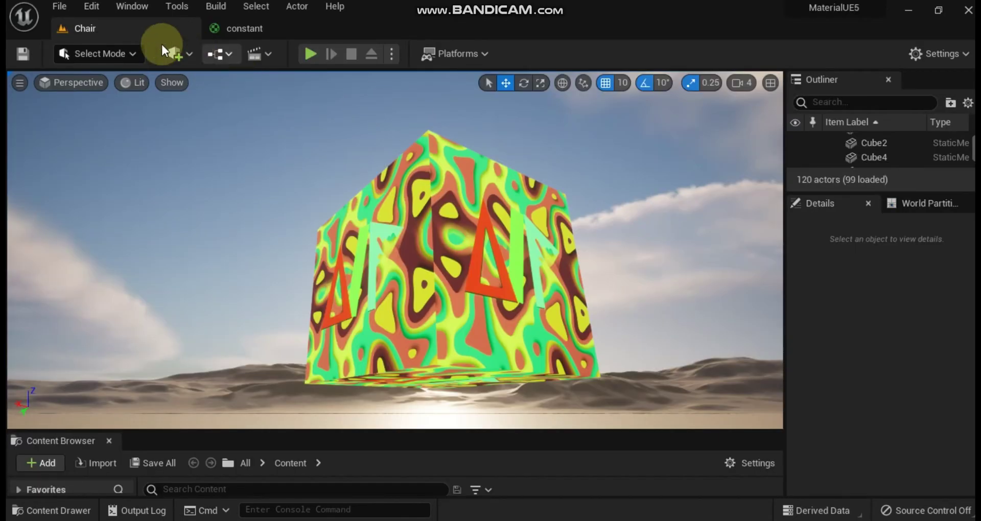
- Switch to Mesh Paint vertex painting and select the cube
click(133, 53)
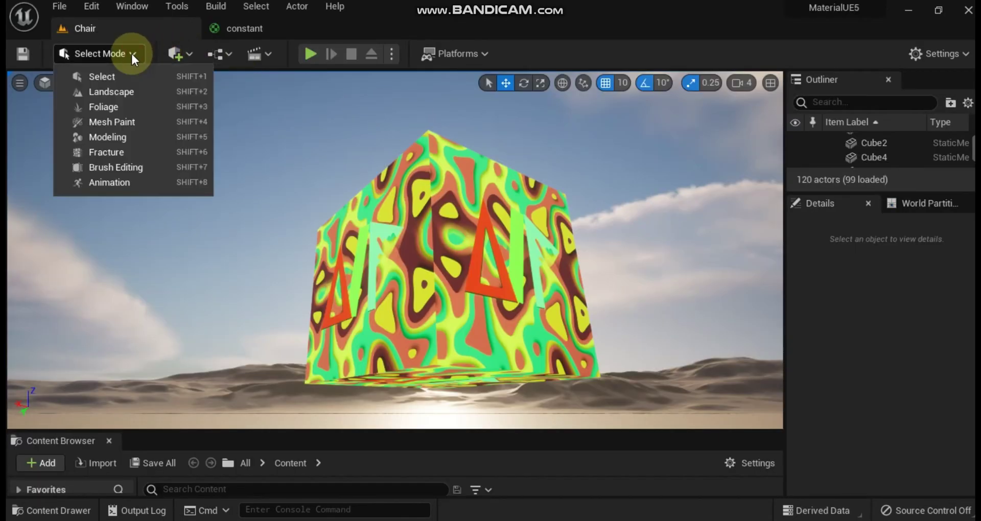
click(99, 122)
click(65, 138)
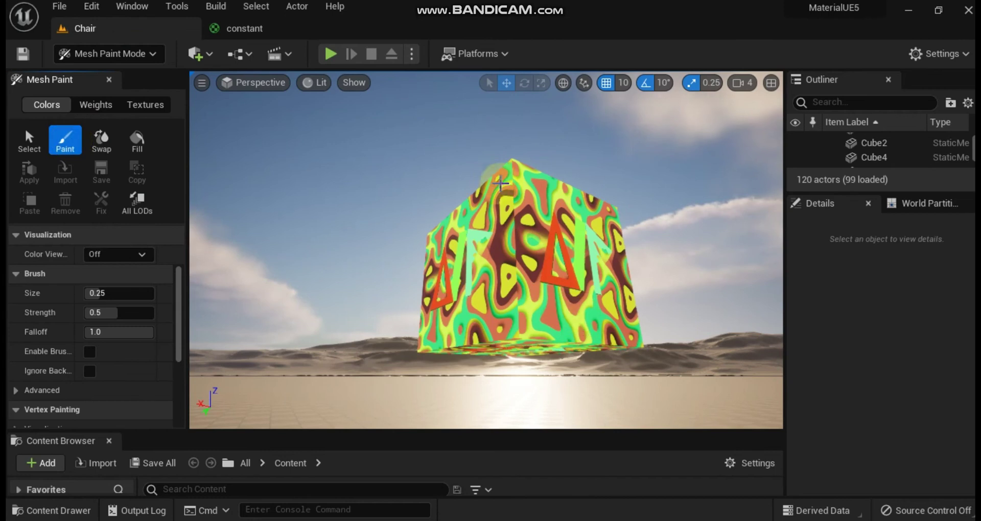
click(500, 230)
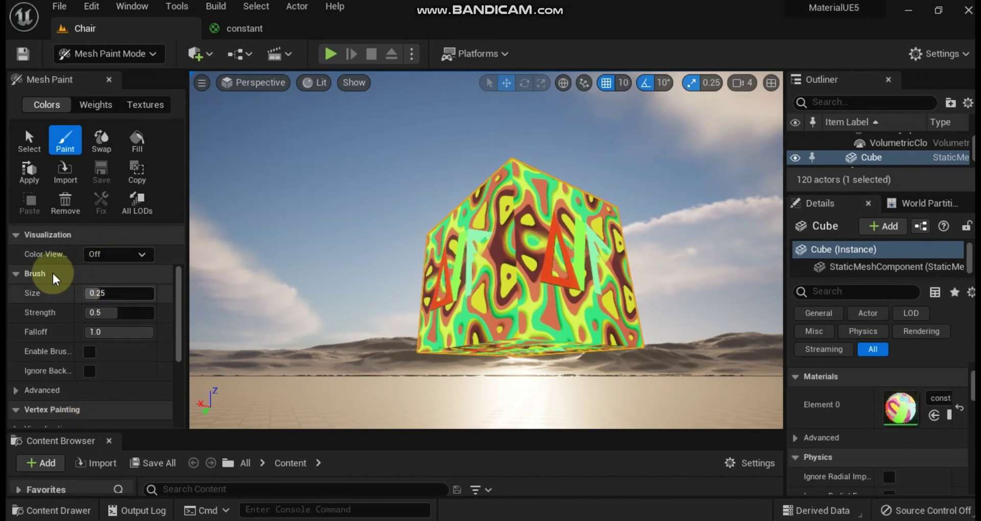
- Fill the cube's vertex colours with pink
scroll(105, 372, down, 4)
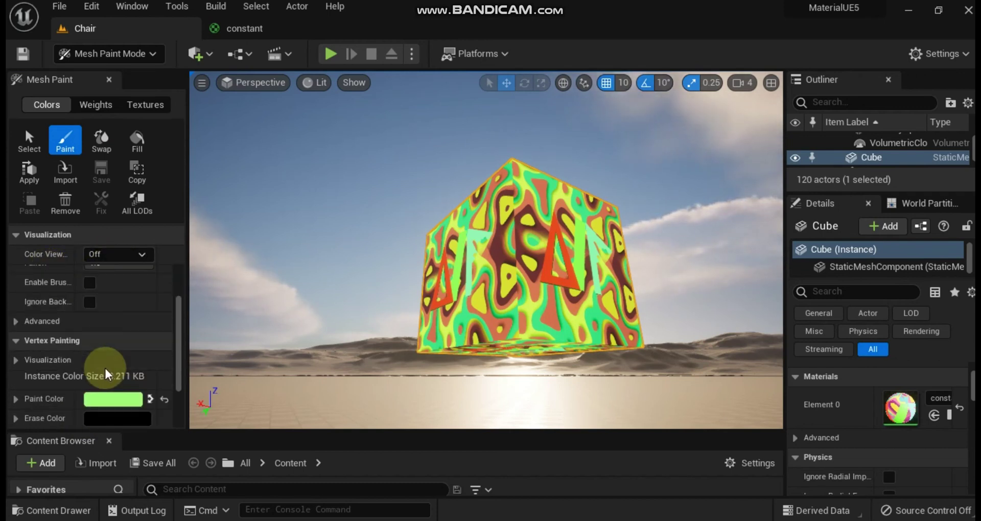
click(113, 353)
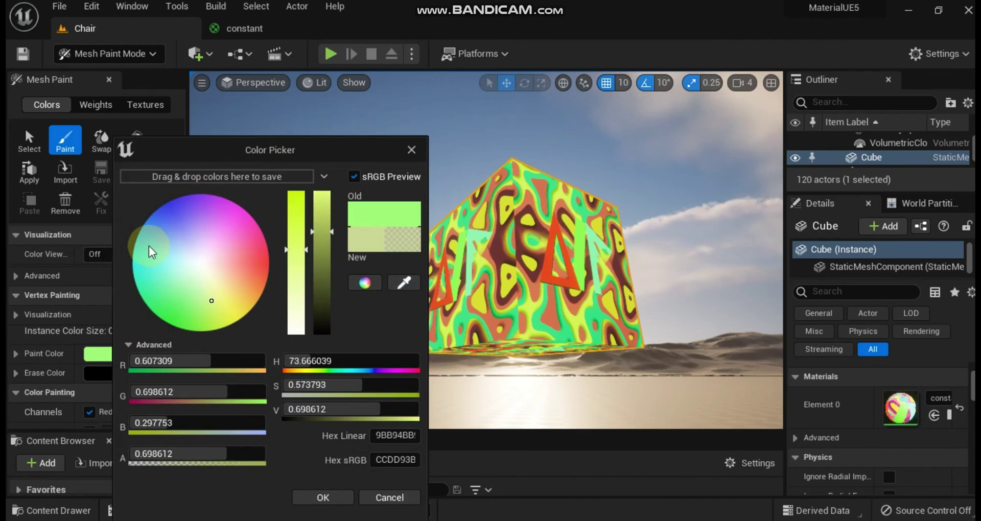
click(268, 257)
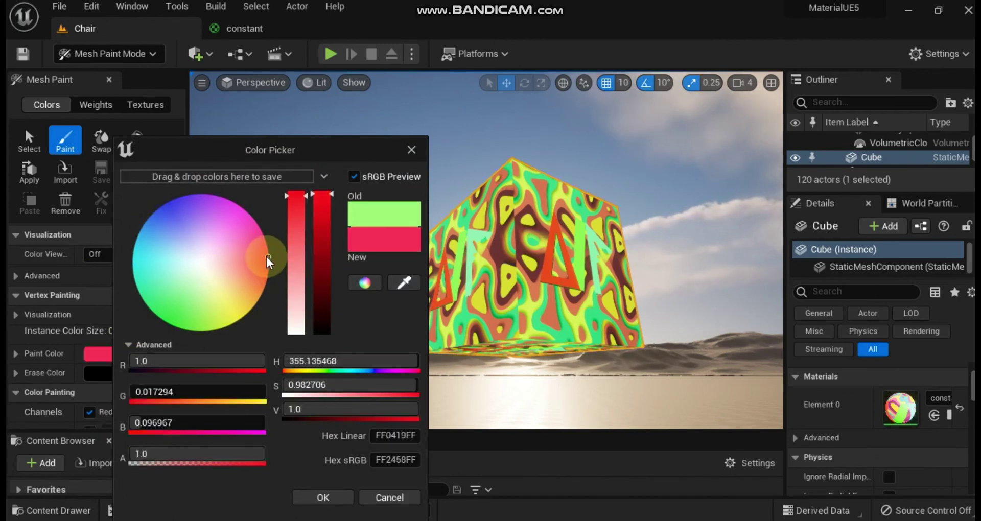
click(325, 246)
click(323, 497)
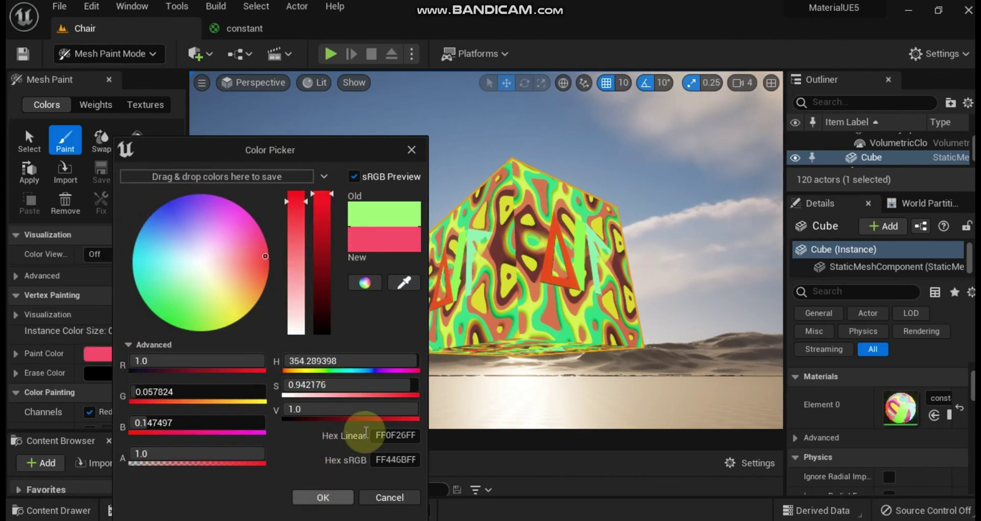
click(137, 144)
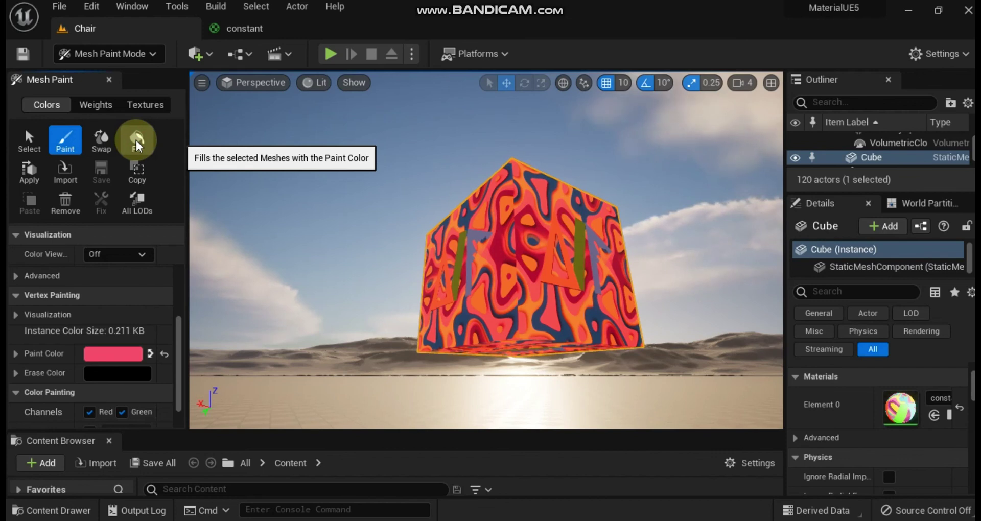
- Change the paint colour to green and apply Fill to the cube
click(113, 353)
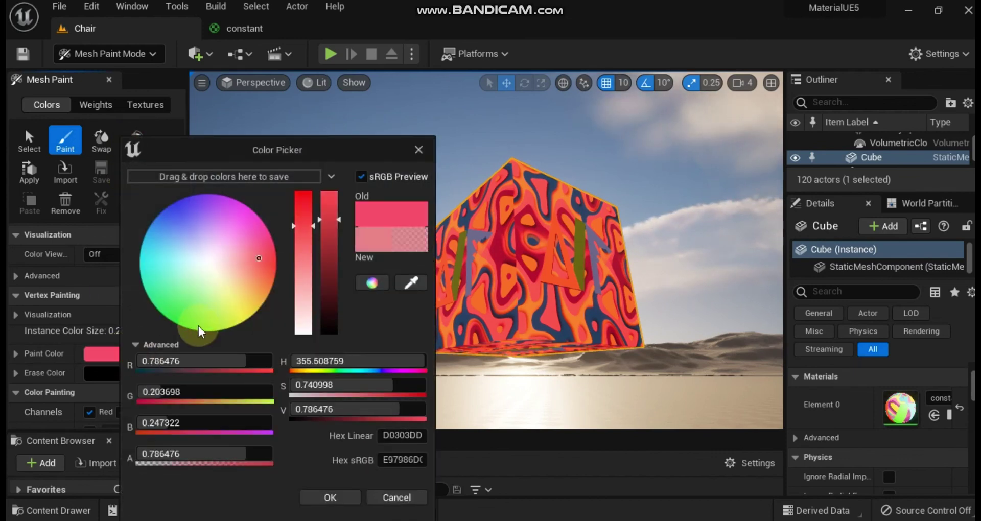
drag(199, 332, 194, 317)
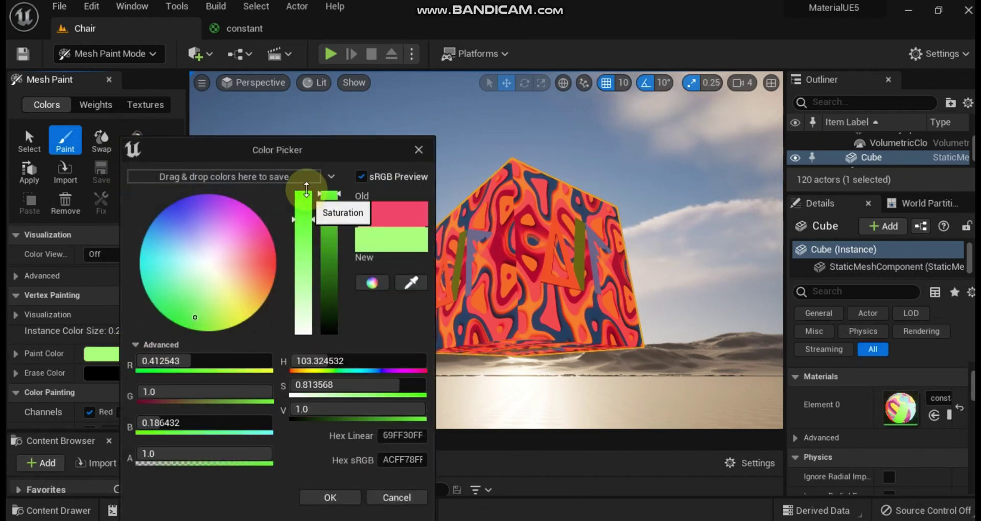
click(327, 496)
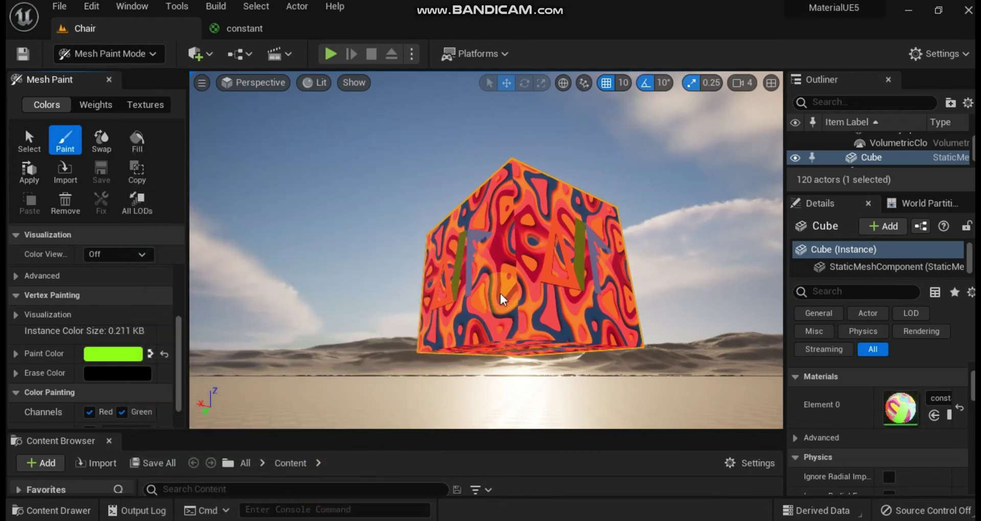
click(137, 138)
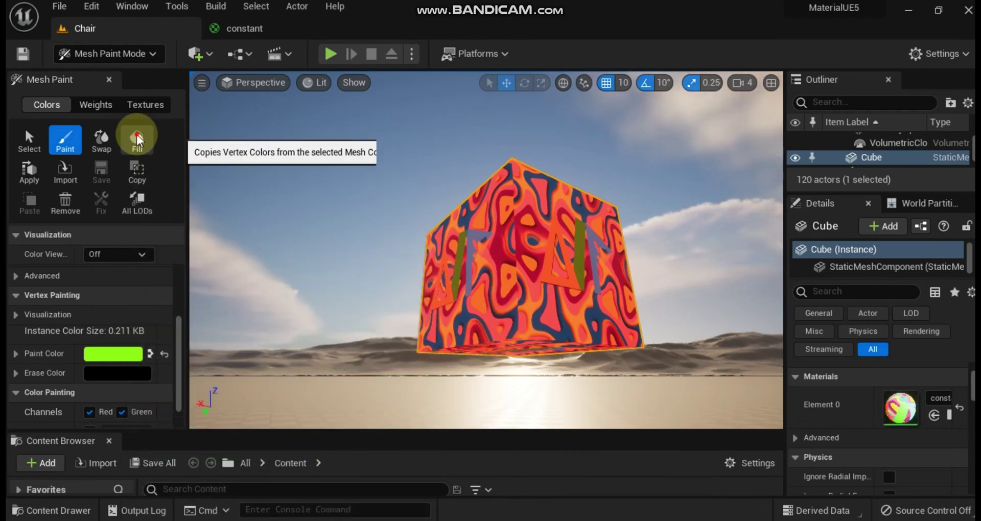